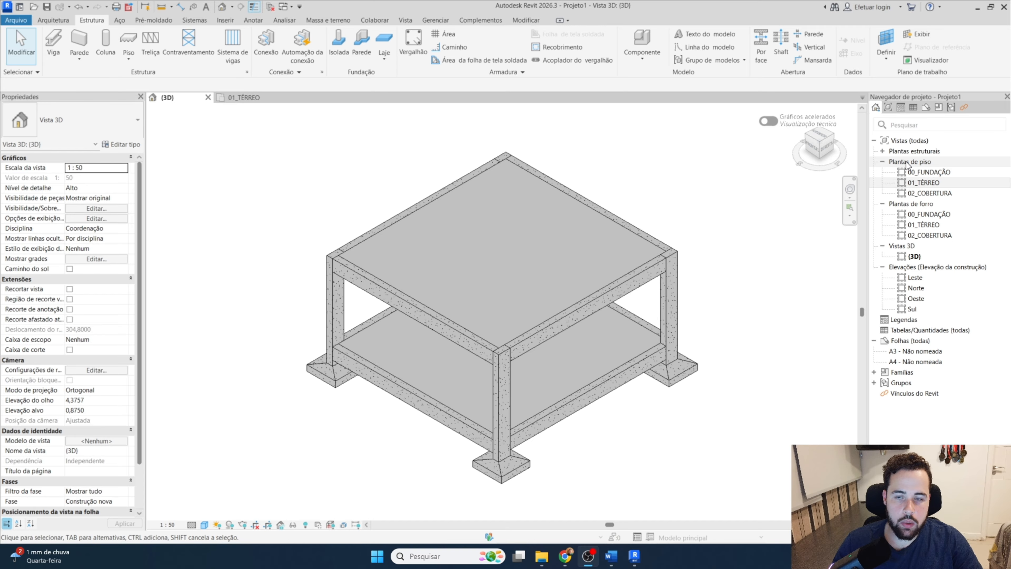
Open the 01_TÉRREO floor plan and start the architectural wall command (Parede: arquitetônica).
double_click(927, 182)
key("w")
key("a")
left_click(92, 20)
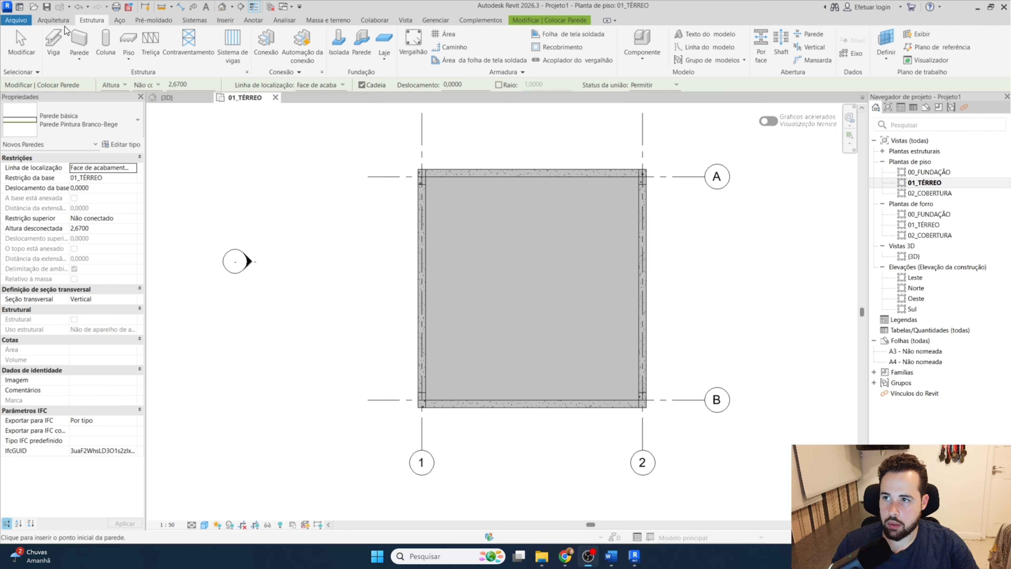
left_click(54, 20)
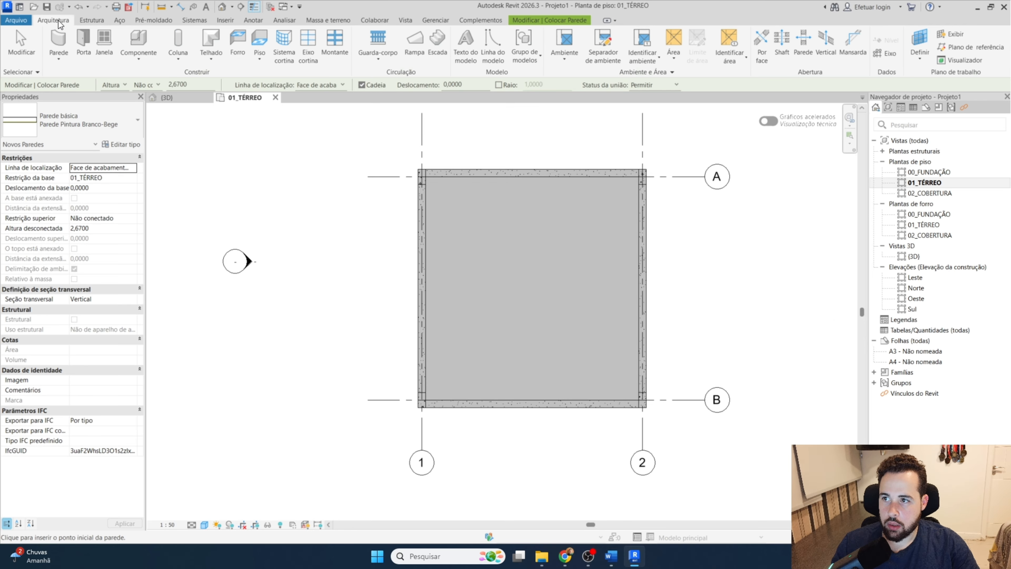
left_click(59, 56)
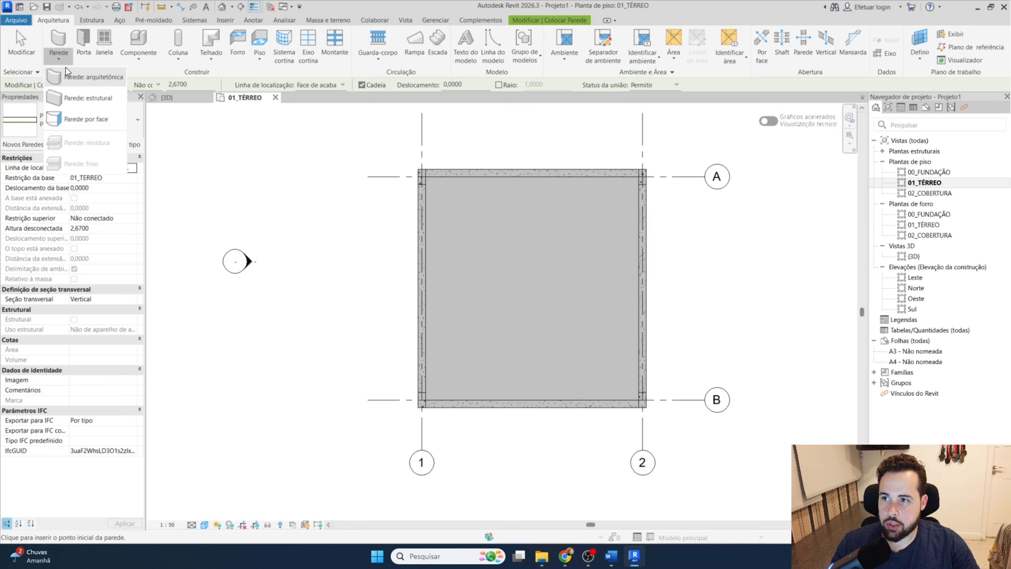
left_click(69, 71)
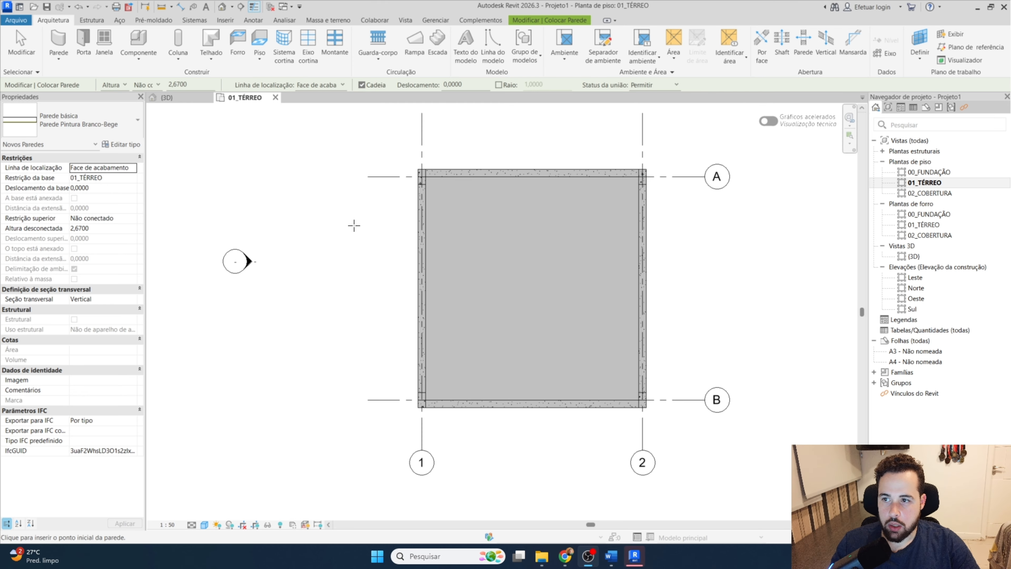
Examine the wall types available in the project and the location line setting for new walls.
left_click(137, 119)
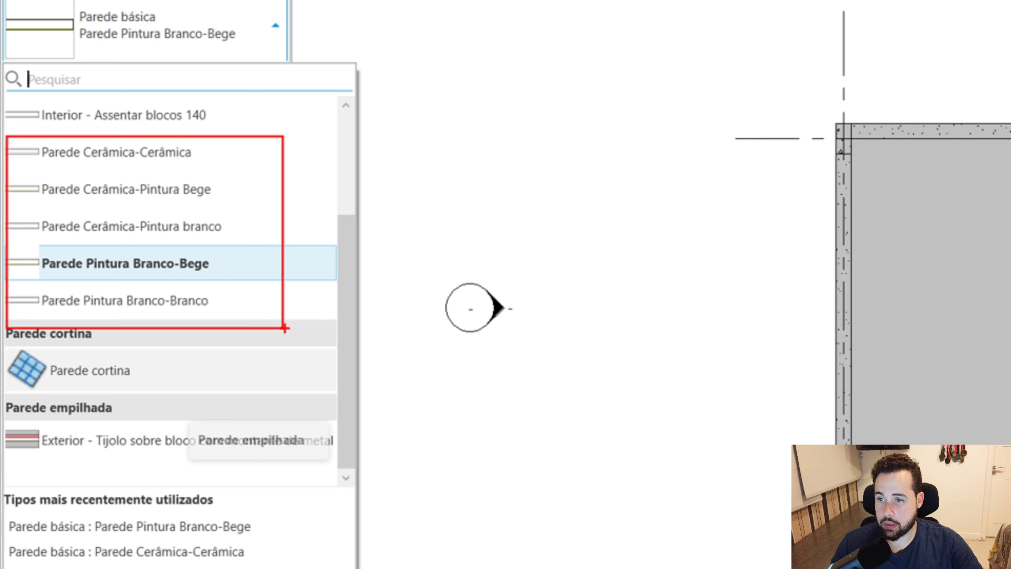
key("Escape")
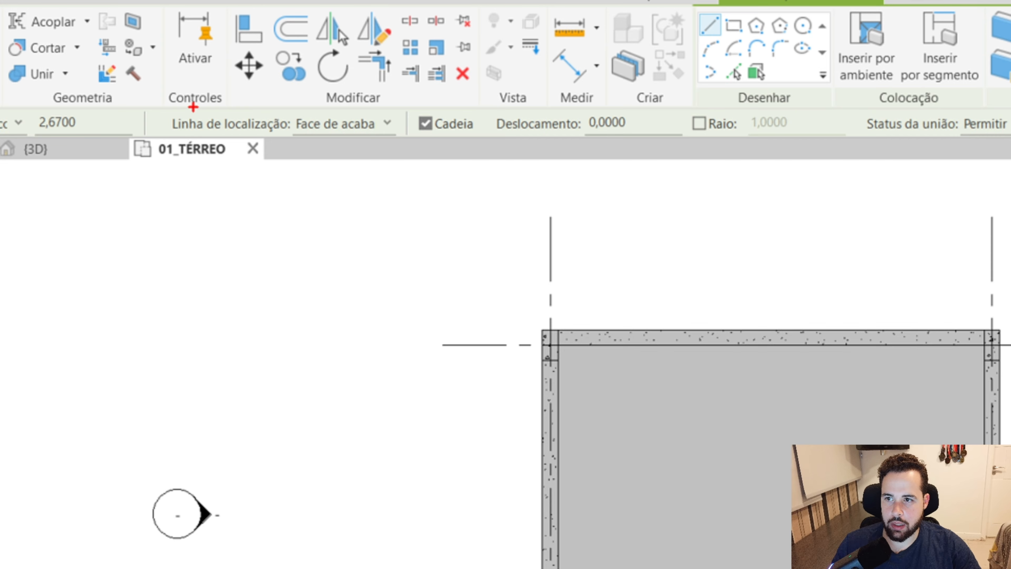
left_click_drag(230, 76, 336, 95, "ctrl")
left_click_drag(374, 145, 406, 156, "ctrl")
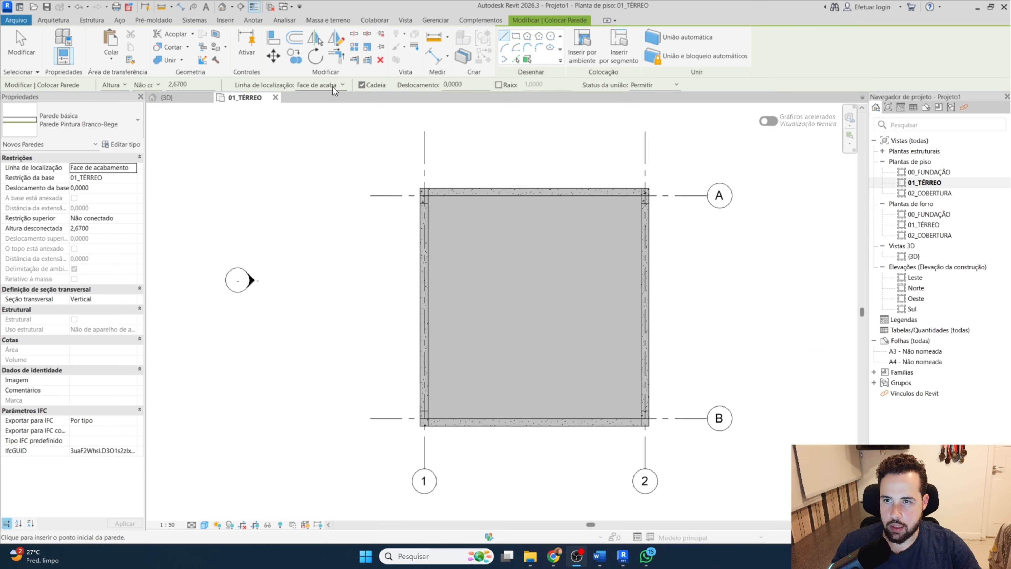
Try a test wall beside the building with the location line at Linha central da parede, and again at Face de acabamento: Interna.
left_click(366, 126)
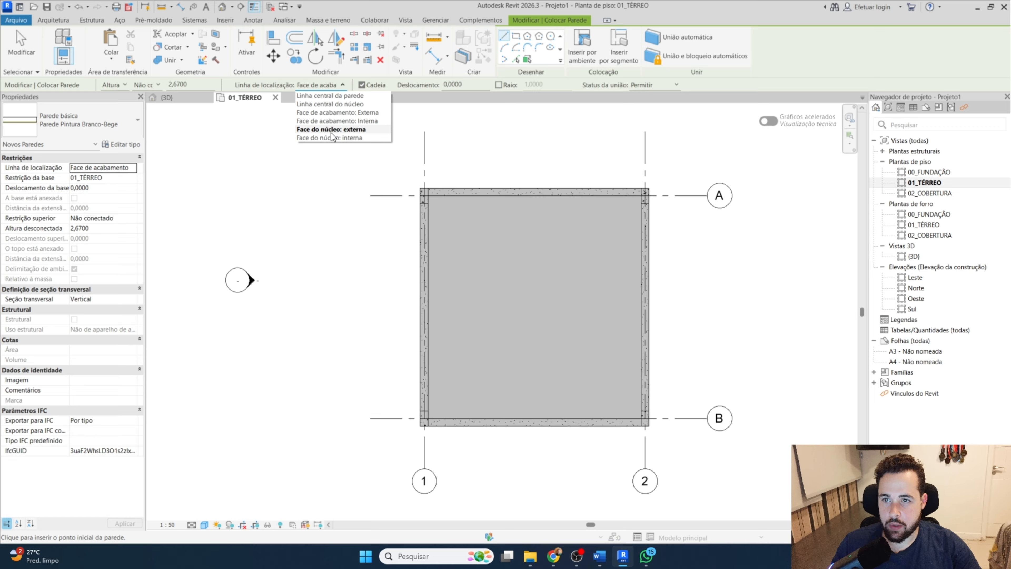
left_click(339, 96)
scroll(319, 213, "up", 7)
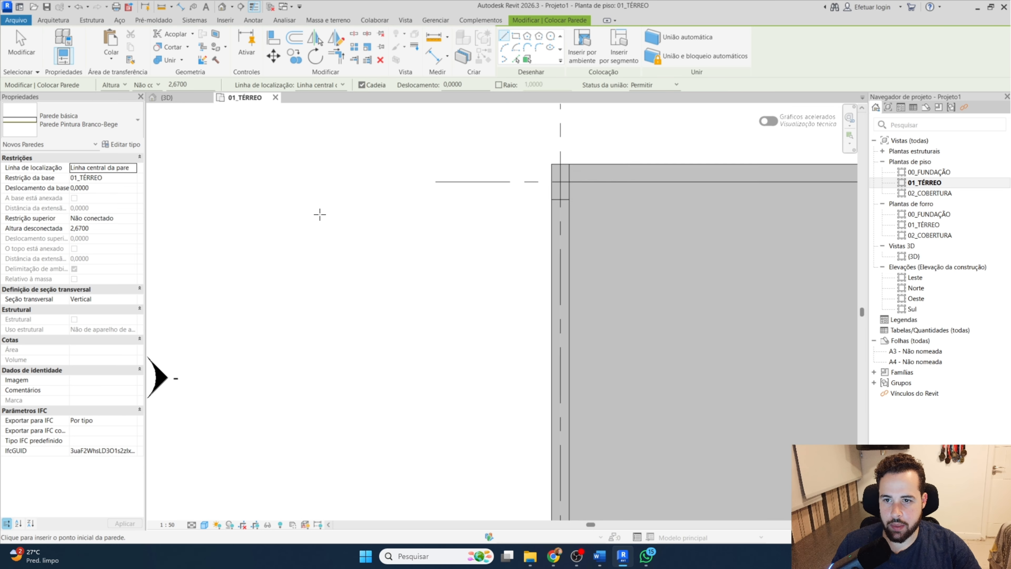
left_click(362, 204)
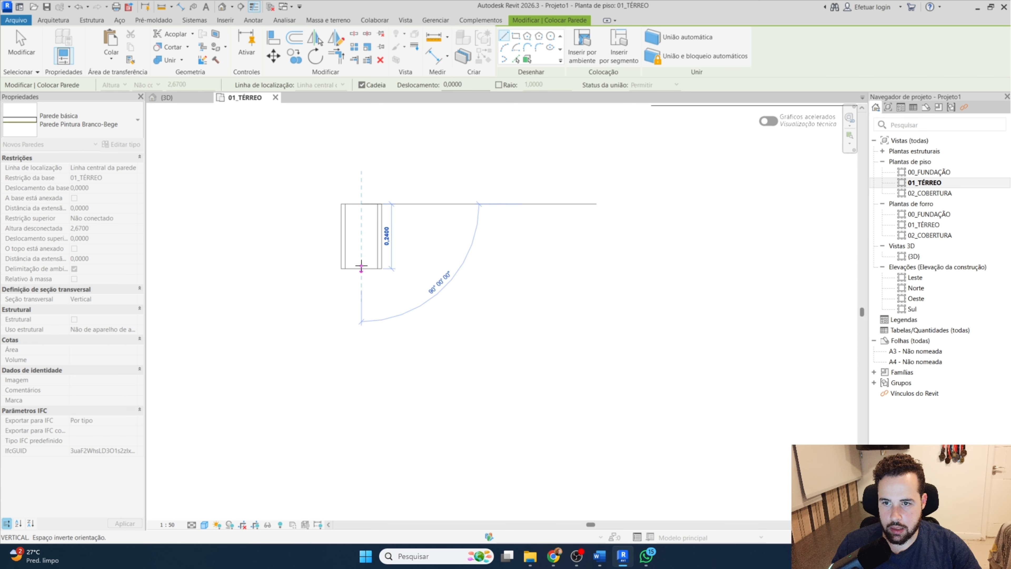
left_click(320, 85)
left_click(338, 122)
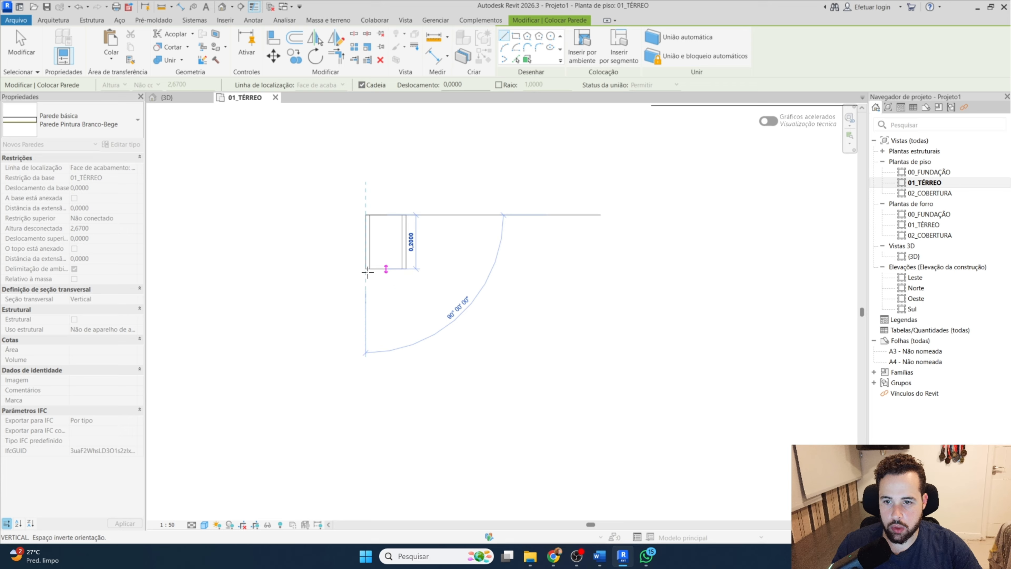
key("Escape")
Draw four Parede Pintura Branco-Bege walls along the outer beam edges between the corner columns, using a Face de acabamento location line.
left_click(326, 84)
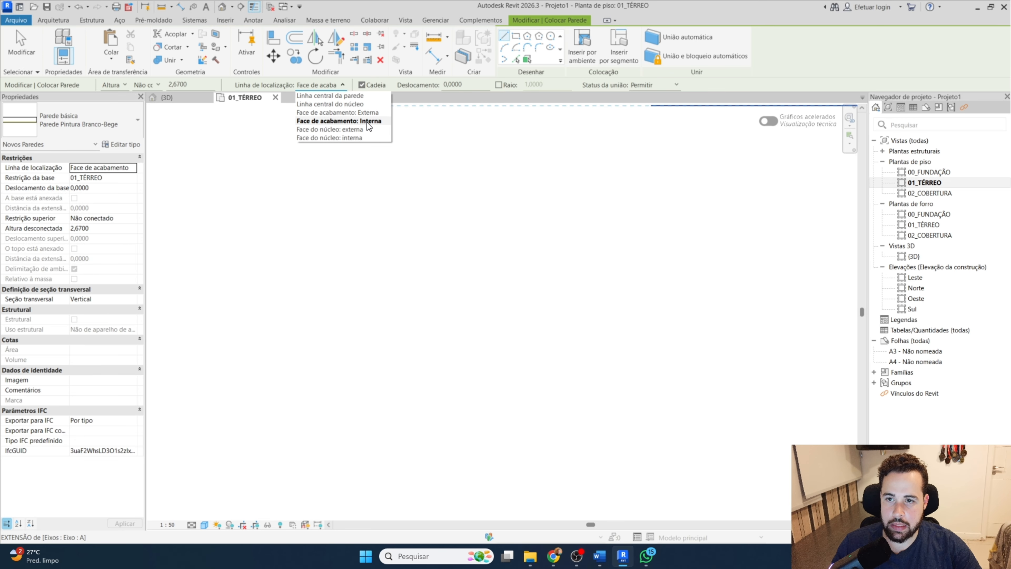
left_click(370, 124)
scroll(284, 212, "down", 5)
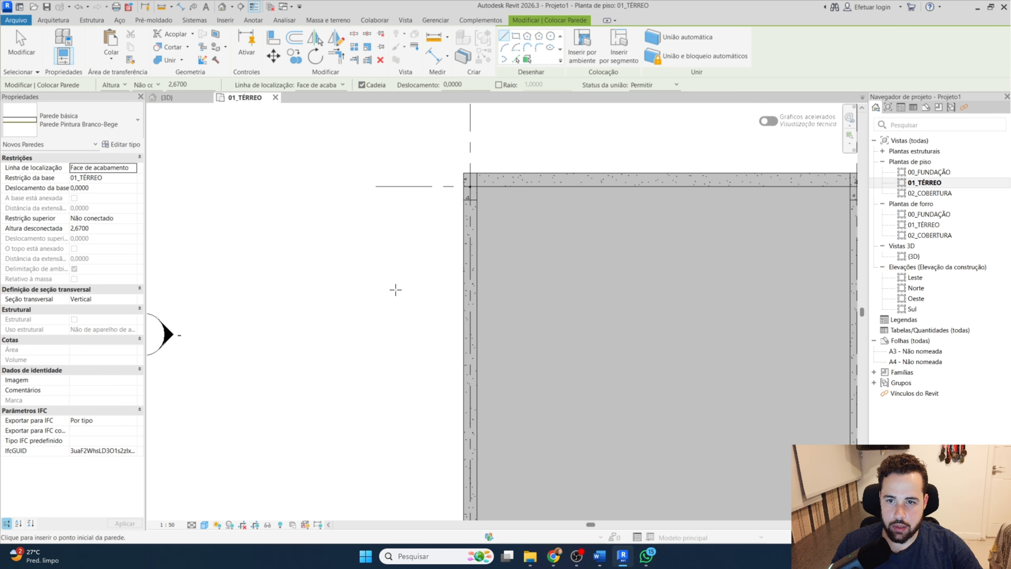
middle_click_drag(381, 293, 327, 212)
scroll(327, 213, "down", 2)
scroll(463, 390, "up", 5)
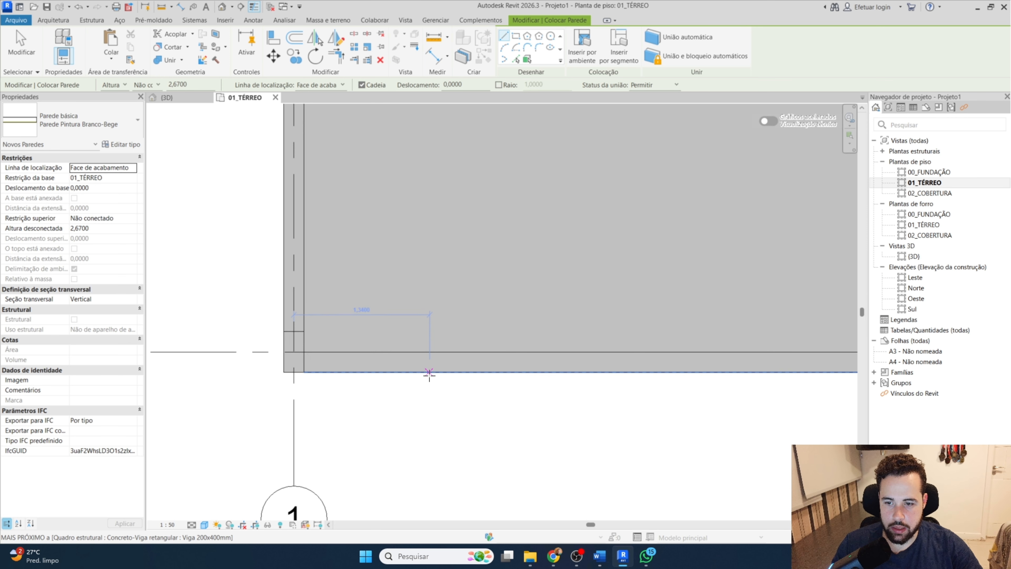
left_click(213, 309)
scroll(354, 382, "down", 5)
left_click(336, 180)
left_click(345, 163)
left_click(590, 162)
left_click(590, 436)
left_click(345, 435)
key("Escape")
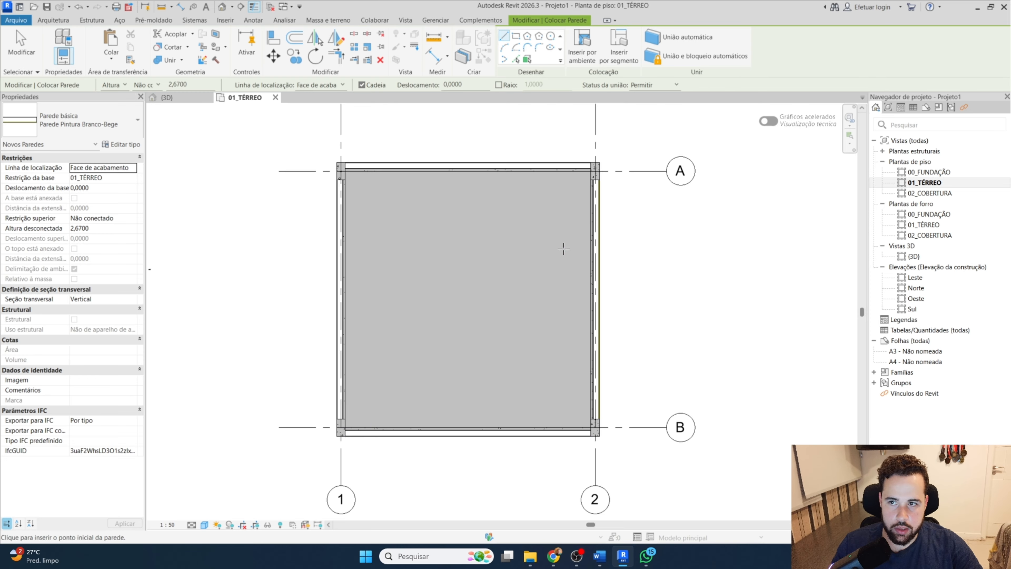
key("Escape")
Open the 3D view and select all instances of the perimeter wall type.
left_click(184, 99)
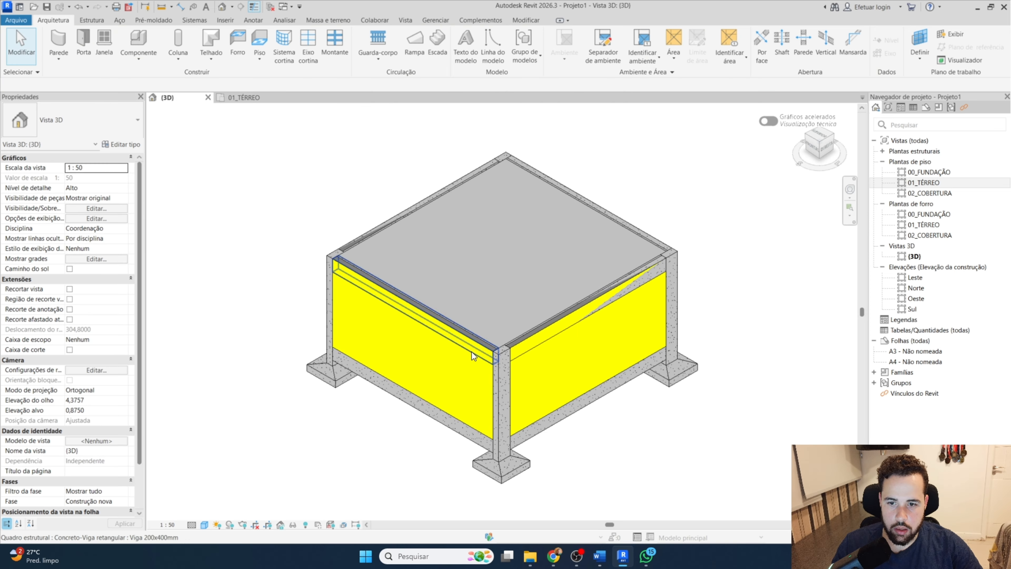
middle_click_drag(568, 389, 360, 386, "shift")
scroll(518, 303, "up", 3)
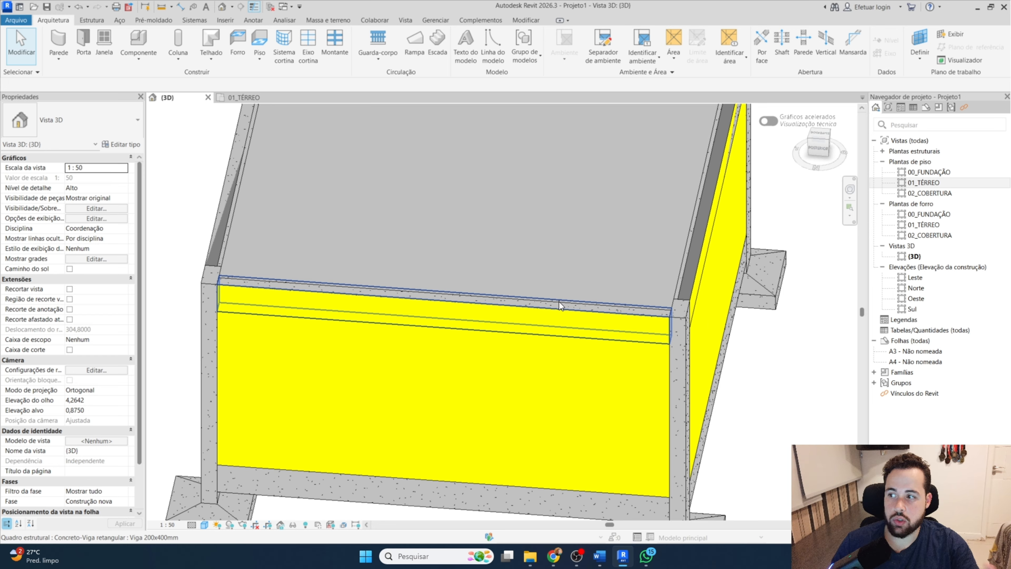
scroll(574, 343, "down", 3)
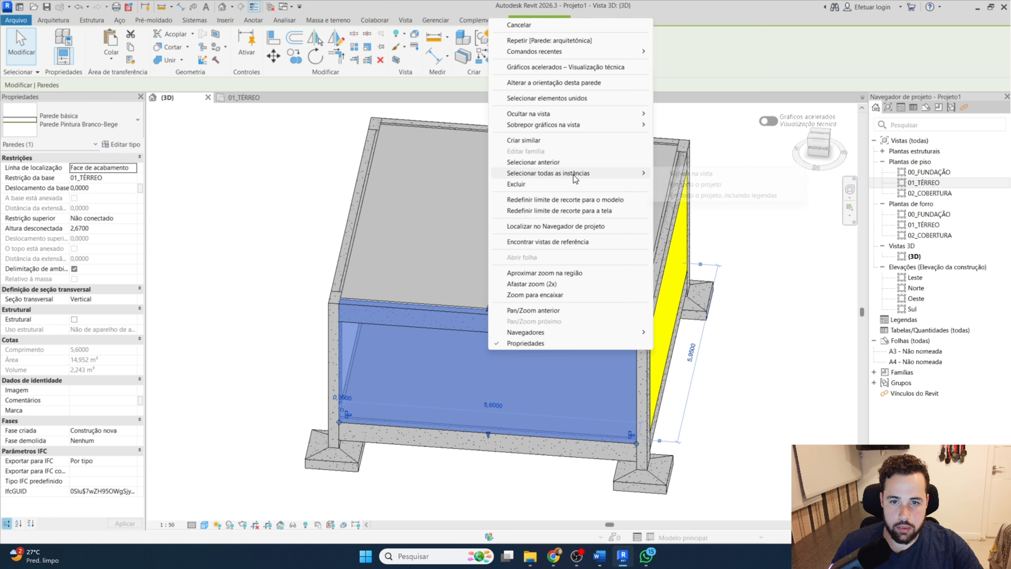
mouse_move(574, 174)
left_click(698, 181)
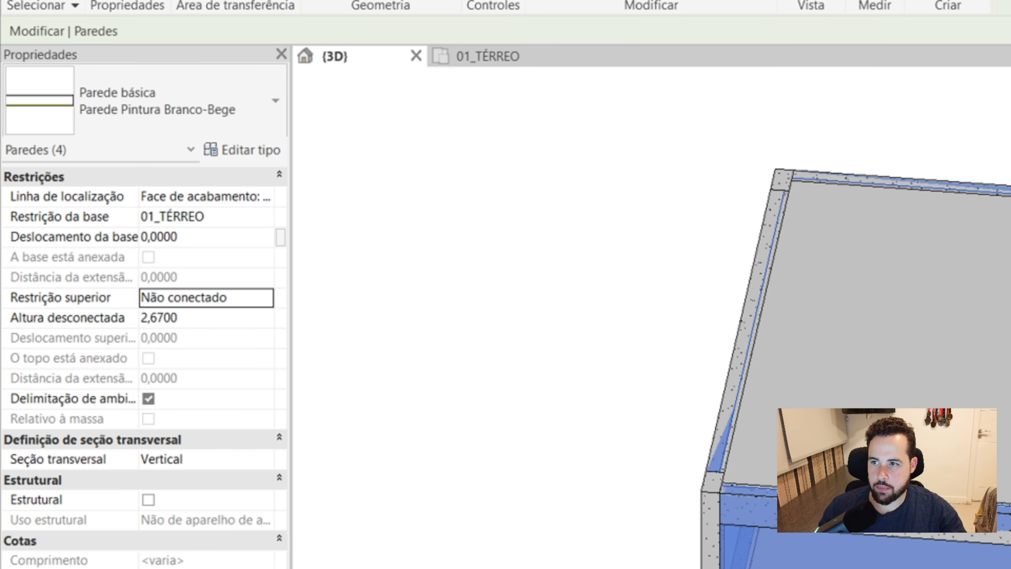
Set the top constraint (Restrição superior) of the four selected walls to level 02_COBERTURA.
left_click(92, 139)
left_click_drag(3, 174, 293, 461, "ctrl")
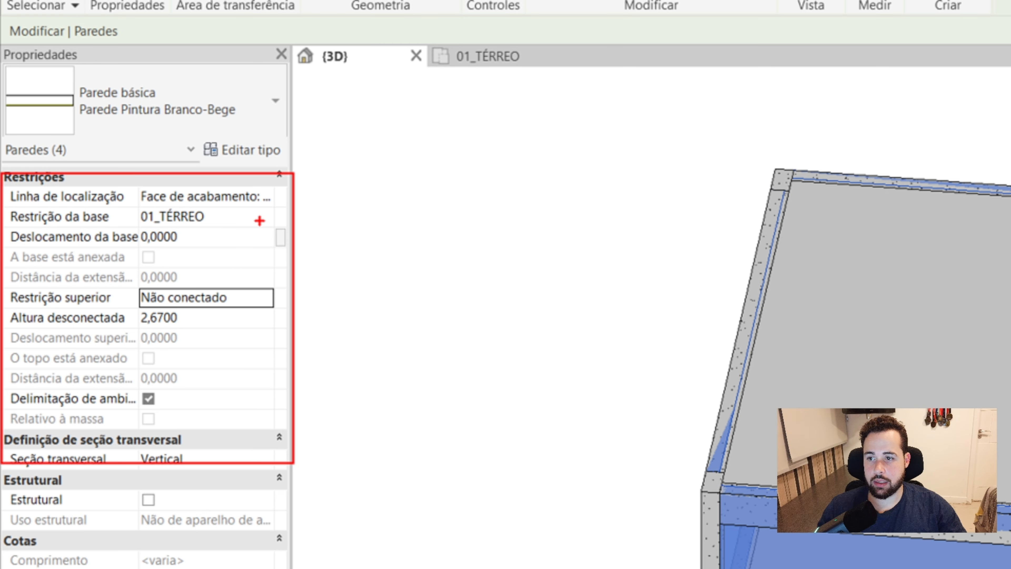
left_click_drag(265, 220, 379, 148)
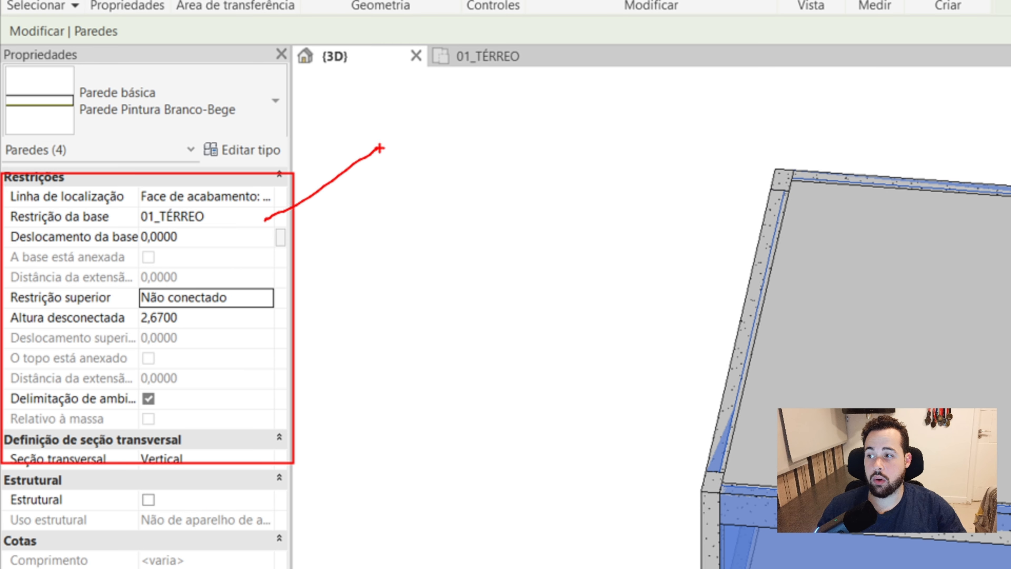
key("Escape")
left_click(133, 218)
left_click(104, 253)
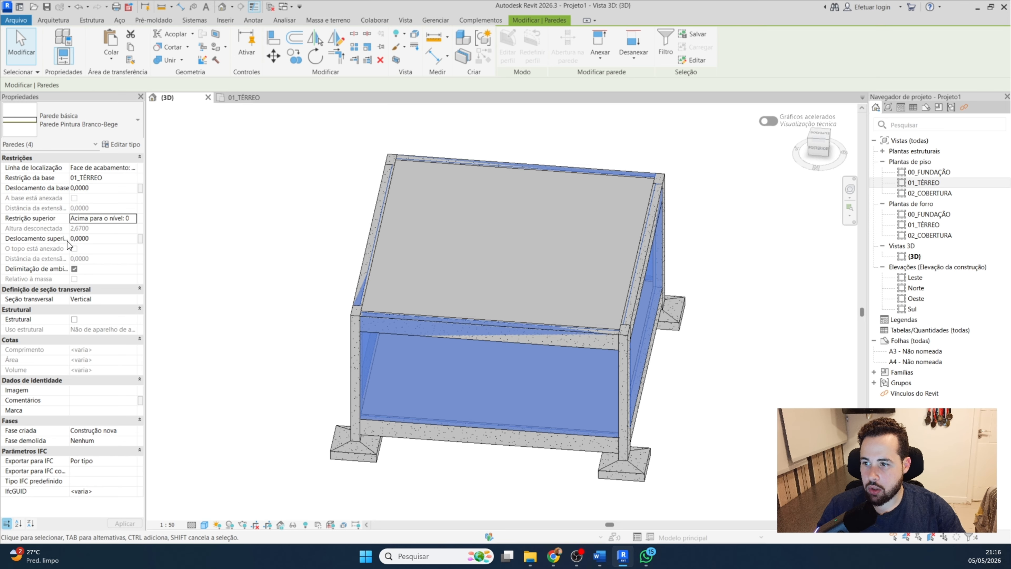
Set the top offset of the four perimeter walls to -0,40 and clear the selection.
left_click(67, 237)
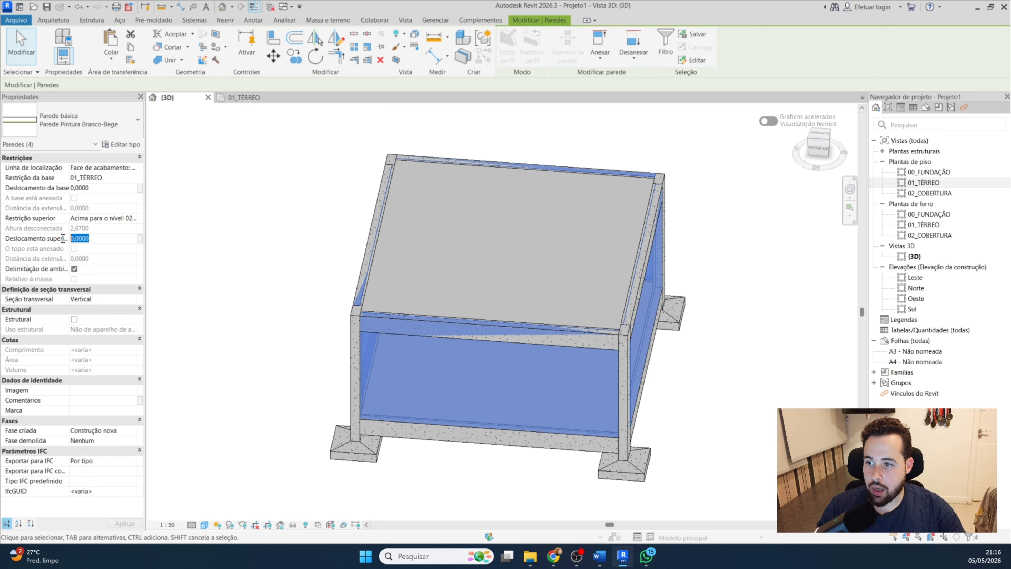
key("BackSpace")
type(",40-")
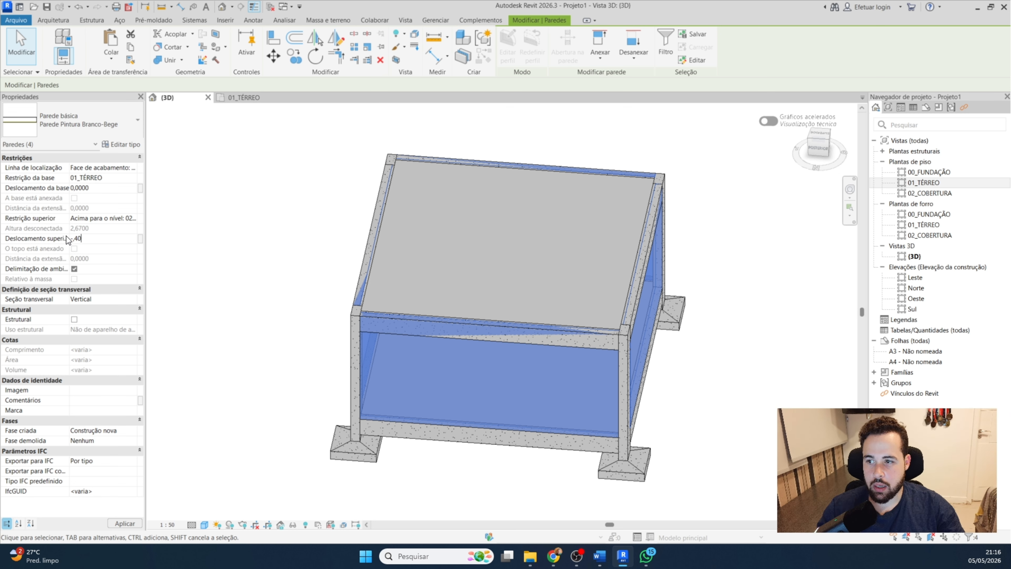
key("Return")
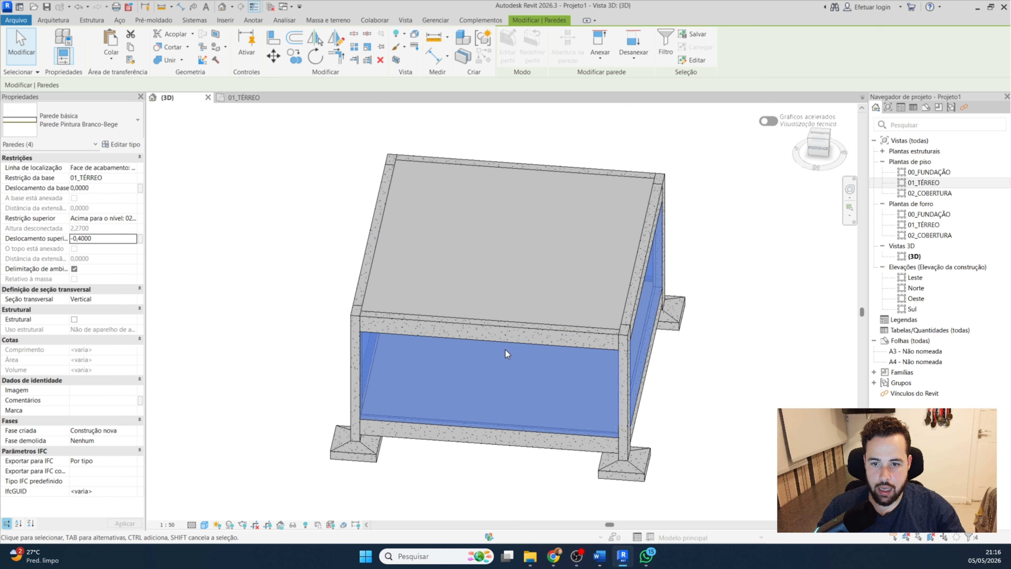
scroll(505, 349, "up", 2)
key("Escape")
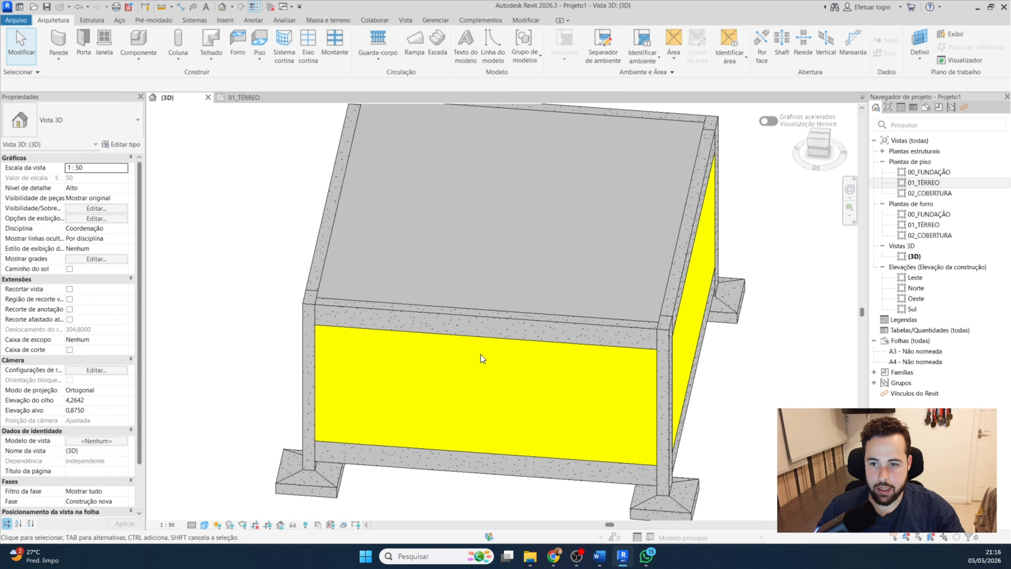
Inspect how the perimeter walls fit under the upper beams and between the columns from several sides in 3D.
left_click(484, 338)
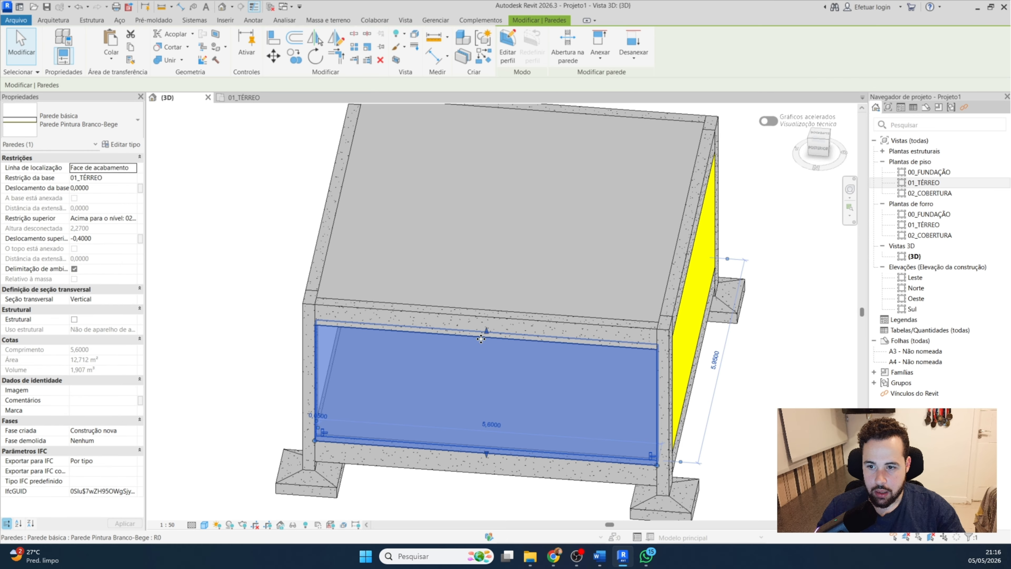
scroll(315, 329, "up", 4)
scroll(299, 318, "up", 1)
scroll(392, 168, "down", 8)
key("Escape")
middle_click_drag(517, 286, 862, 269, "shift")
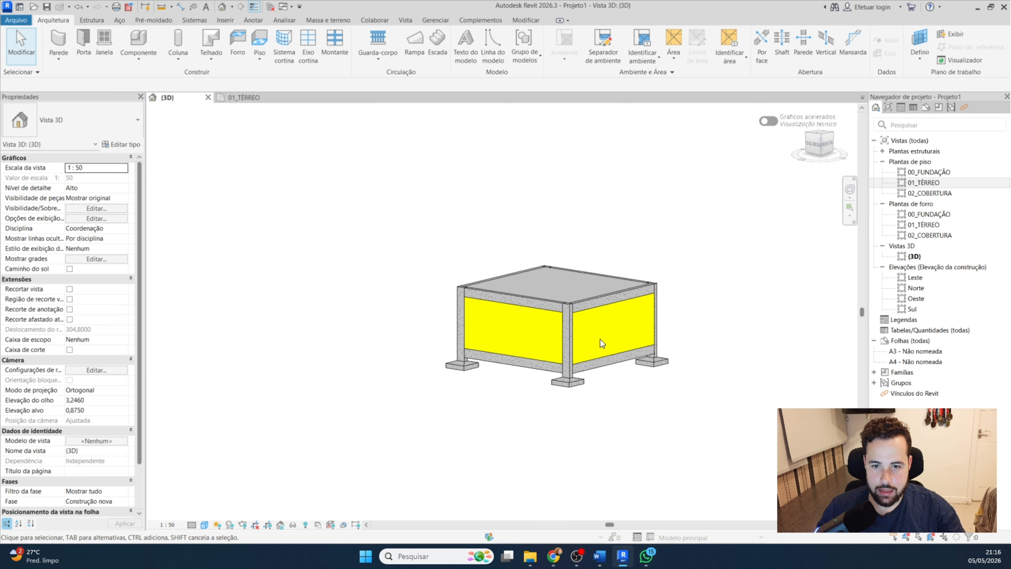
scroll(568, 341, "up", 2)
scroll(552, 362, "down", 2)
middle_click_drag(558, 352, 553, 363, "shift")
scroll(552, 362, "up", 3)
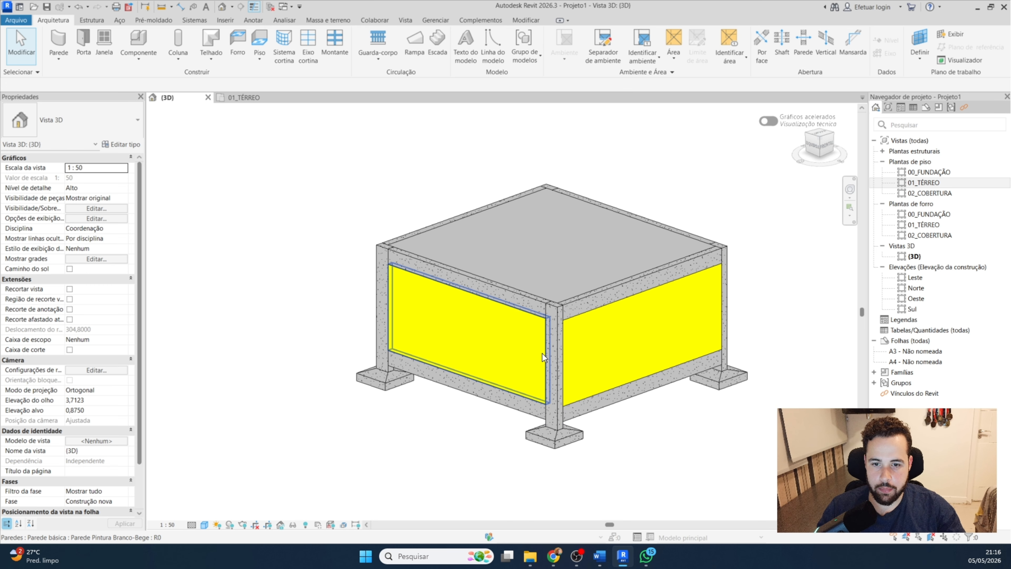
left_click(541, 353)
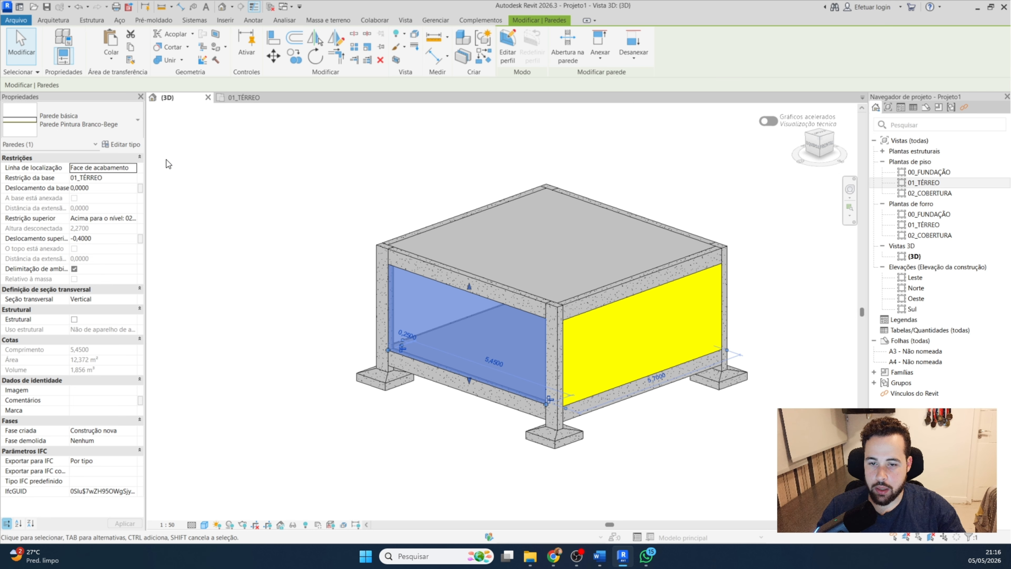
scroll(388, 352, "down", 1)
key("Escape")
middle_click_drag(641, 379, 519, 401, "shift")
scroll(535, 373, "up", 1)
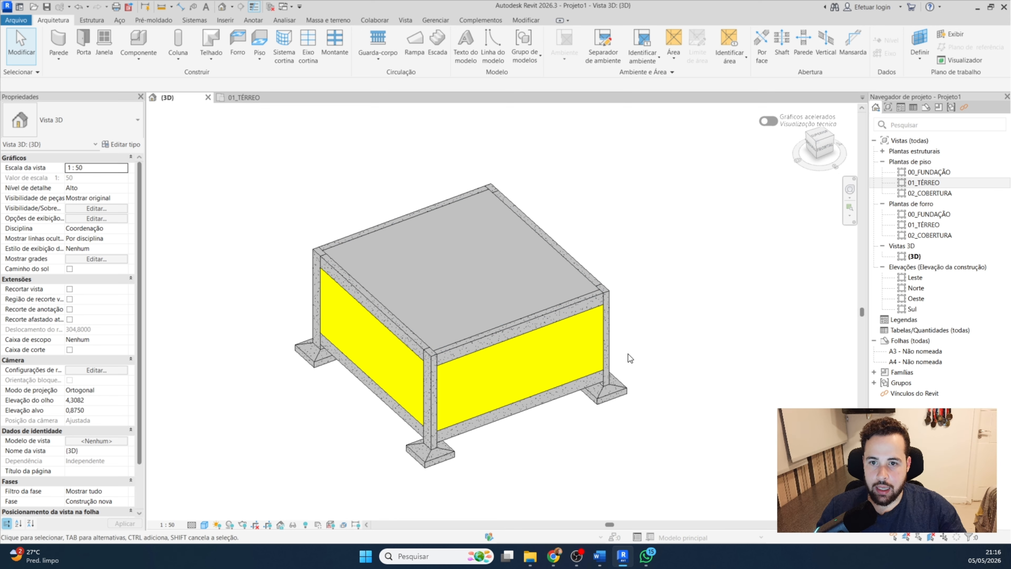
Temporarily hide the roof slab to look inside the building, and reset the temporary hide.
left_click(515, 218)
key("h")
key("h")
middle_click_drag(625, 293, 634, 315, "shift")
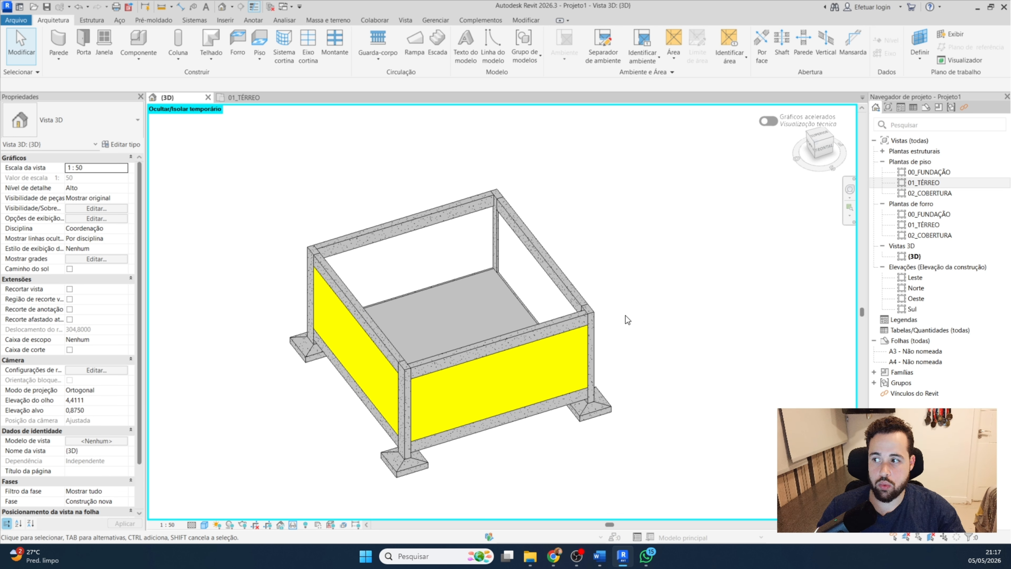
key("h")
key("r")
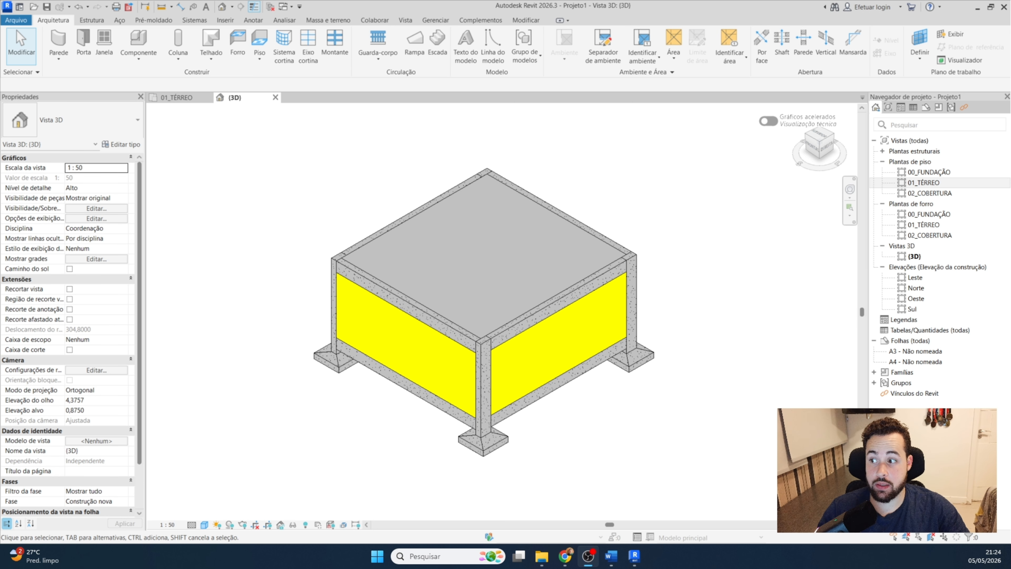
In the 01_TÉRREO floor plan, draw an L-shaped partition of type Parede Pintura Branco-Branco from the axis 1 wall to the axis A wall.
left_click(177, 98)
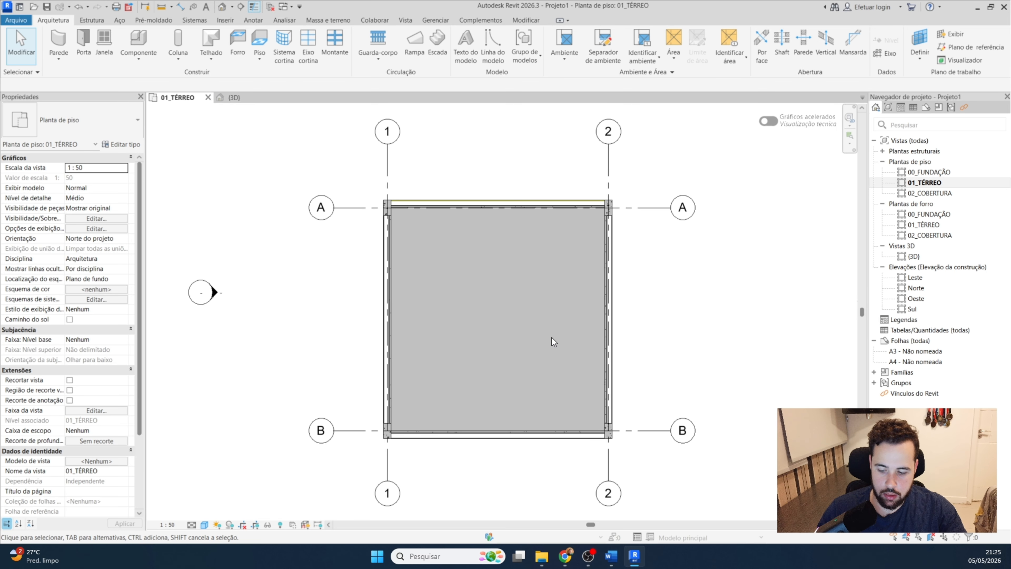
key("w")
key("a")
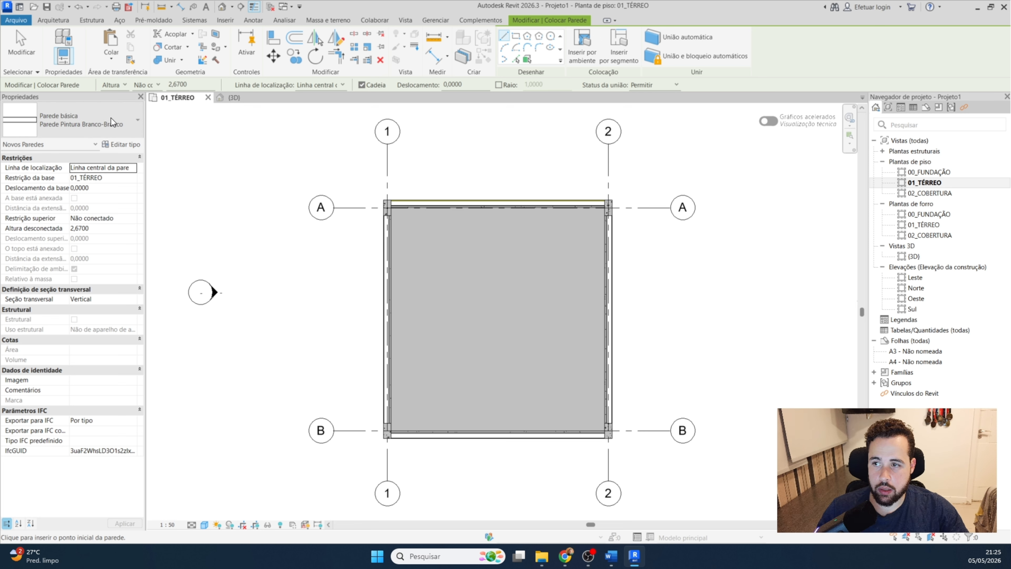
left_click(77, 127)
left_click(103, 135)
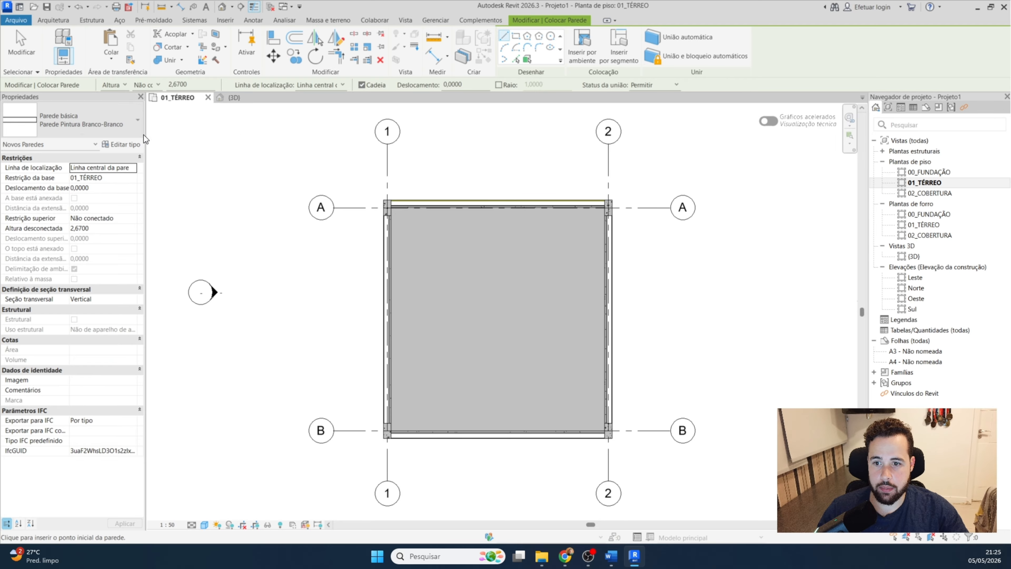
left_click(385, 320)
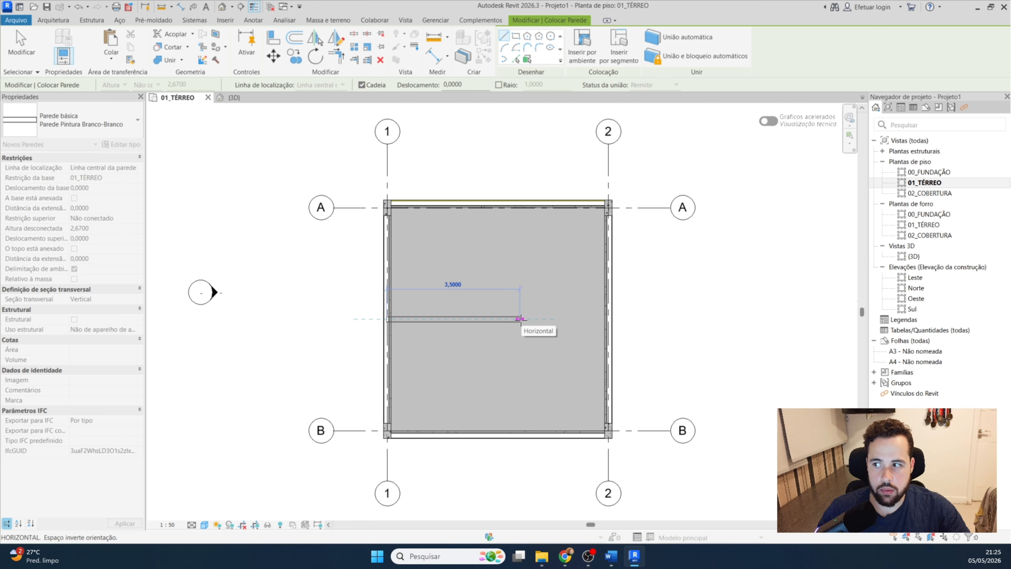
left_click(498, 318)
left_click(499, 204)
key("Escape")
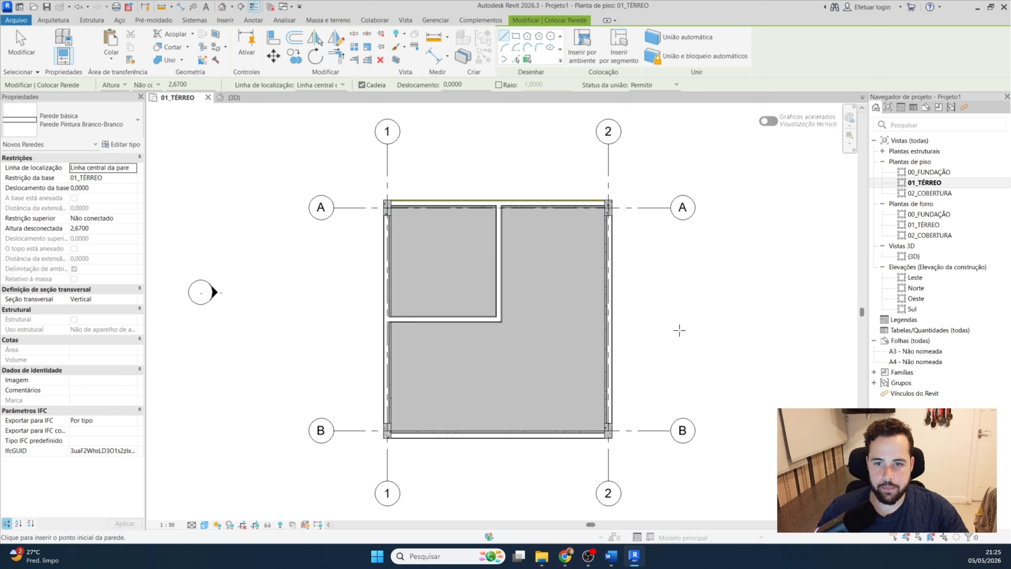
key("Escape")
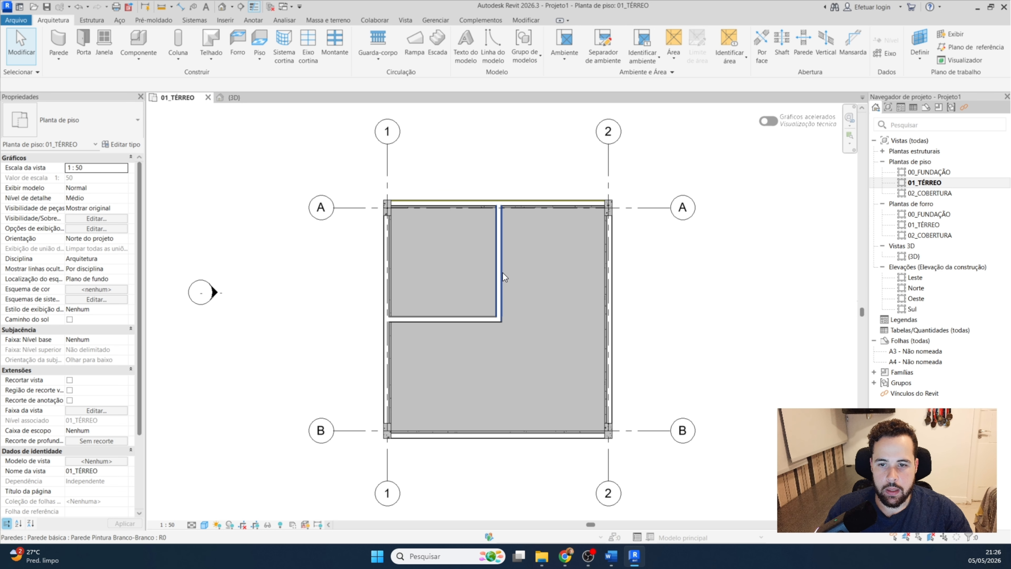
Set the clear distance from the axis 1 wall to the partition's vertical leg to 2,95, and move its horizontal leg slightly farther from axis A.
scroll(588, 326, "up", 4)
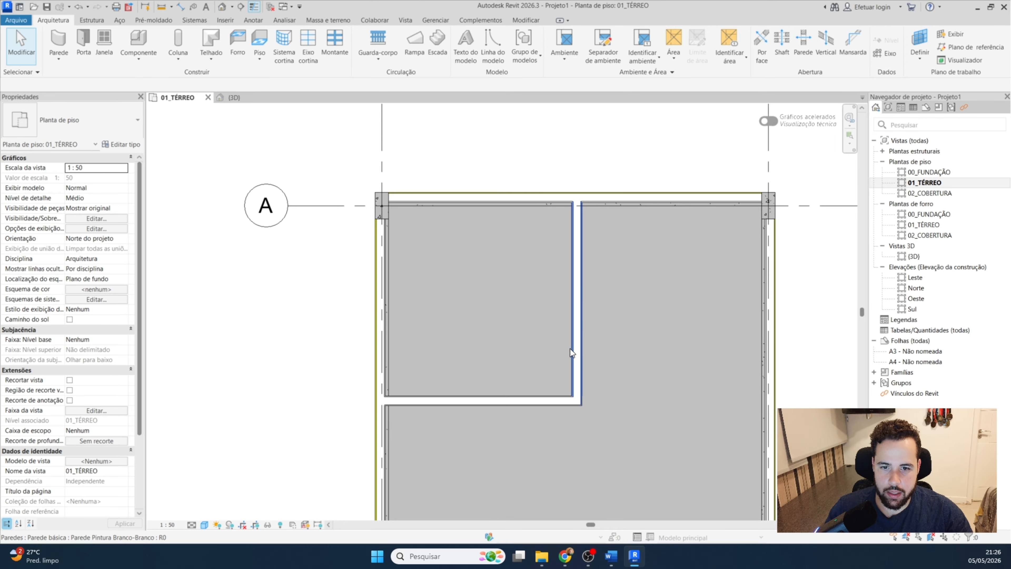
left_click(576, 335)
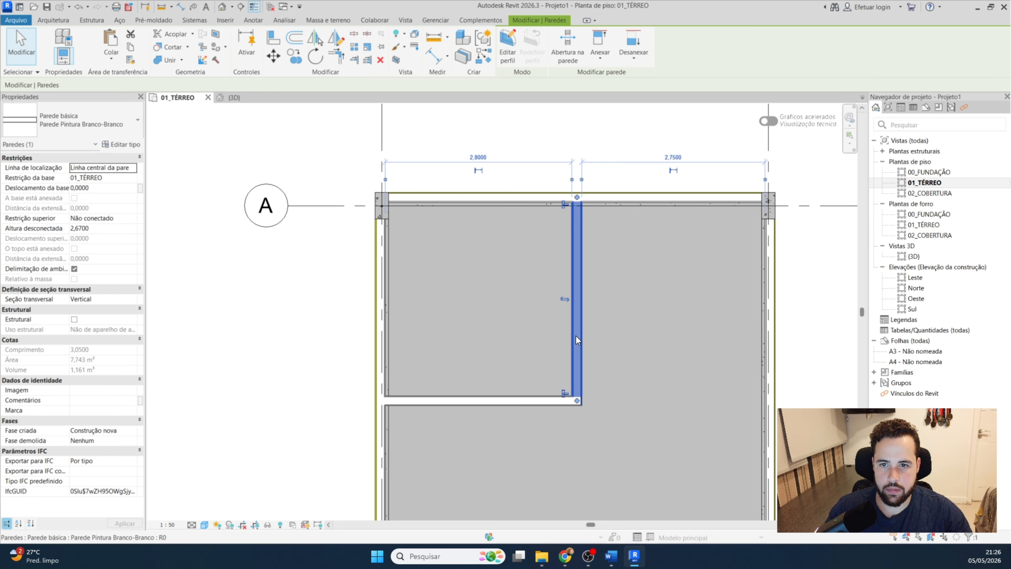
scroll(468, 164, "up", 2)
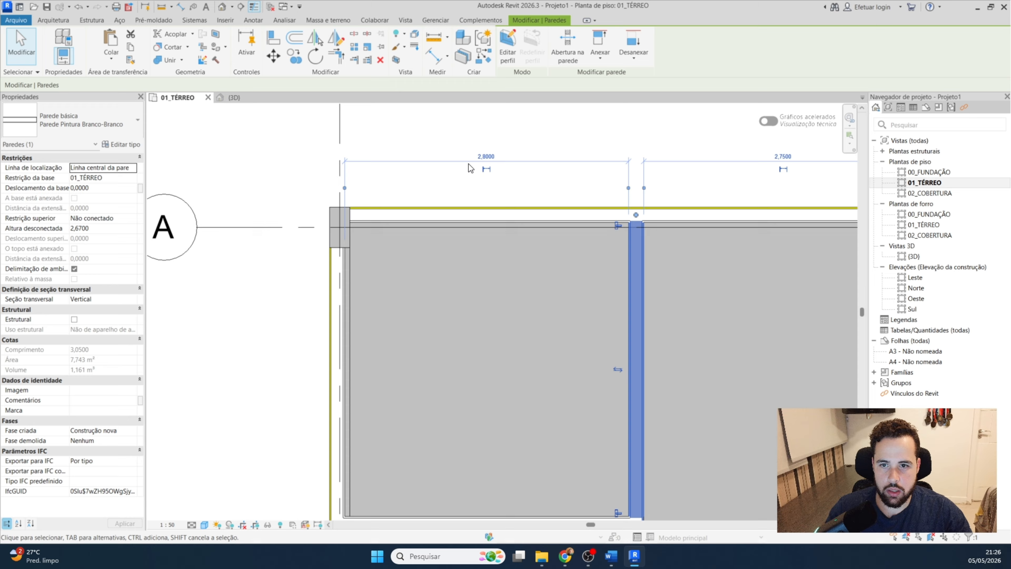
left_click(486, 158)
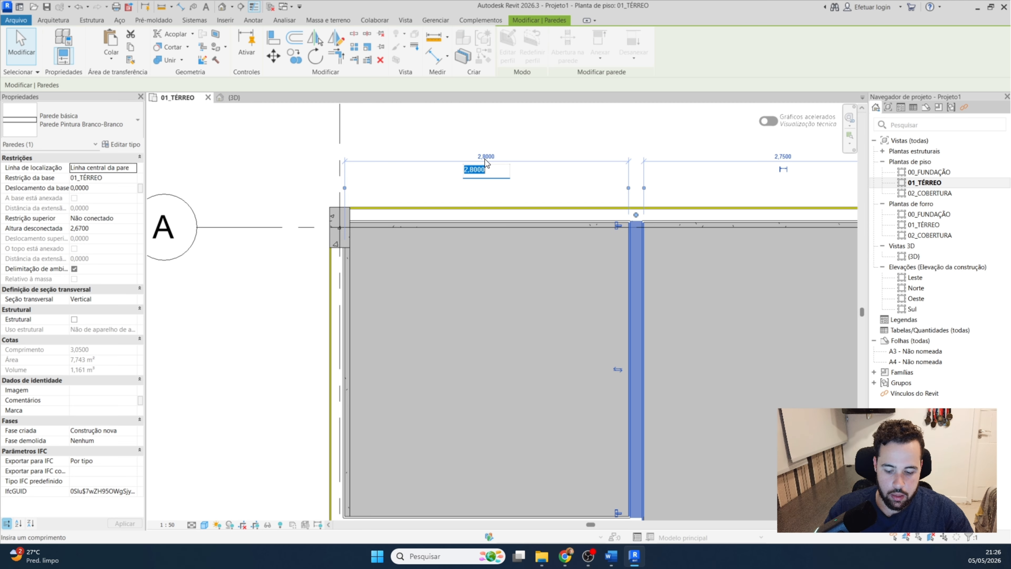
type("2,95")
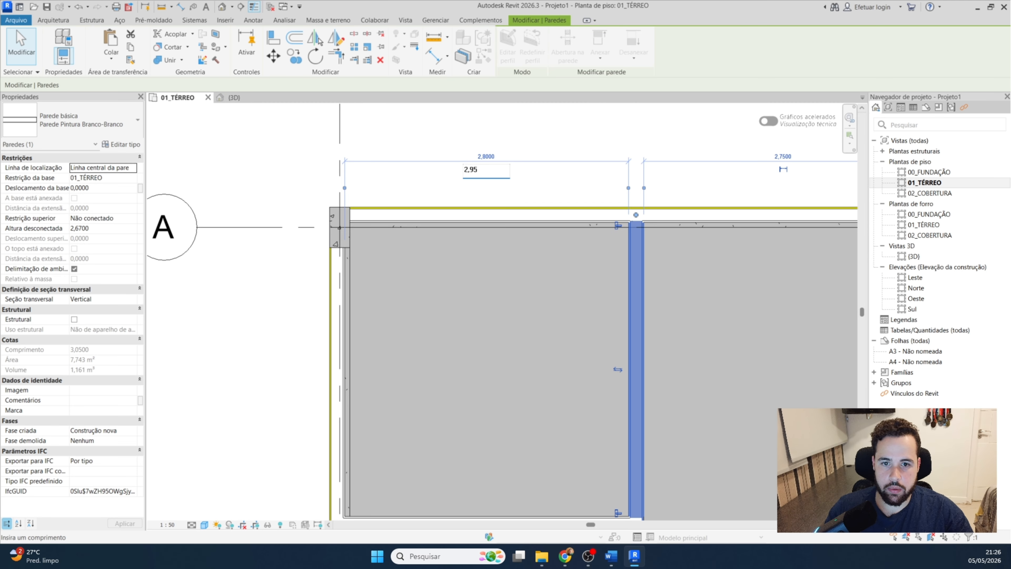
key("Return")
scroll(490, 247, "down", 1)
scroll(502, 291, "down", 3)
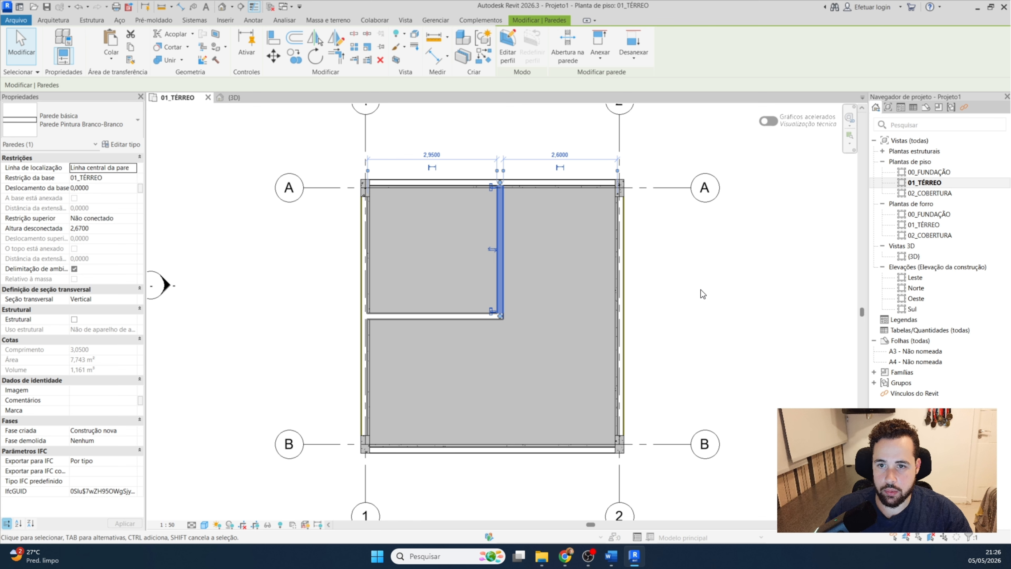
left_click(700, 289)
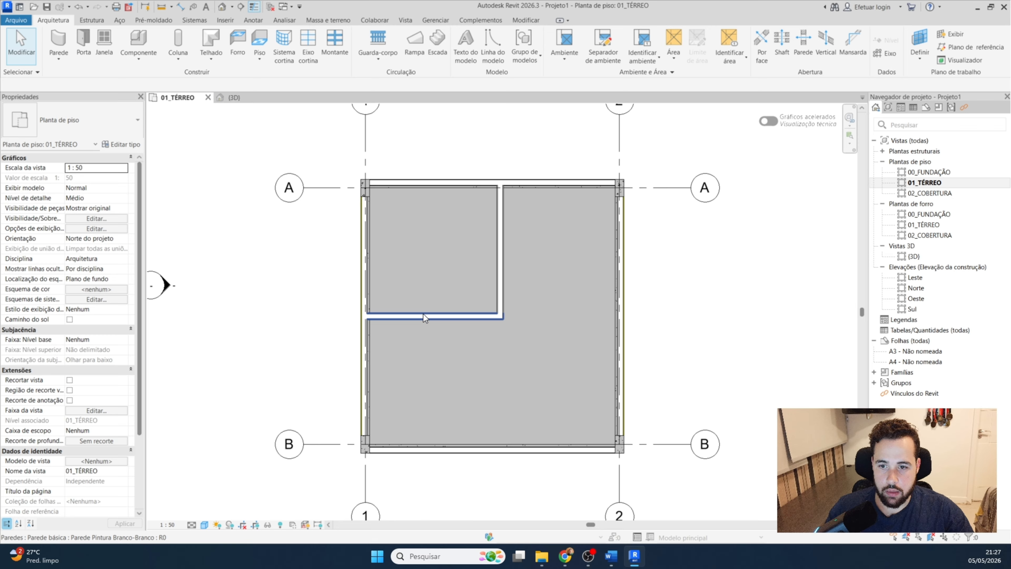
left_click(434, 316)
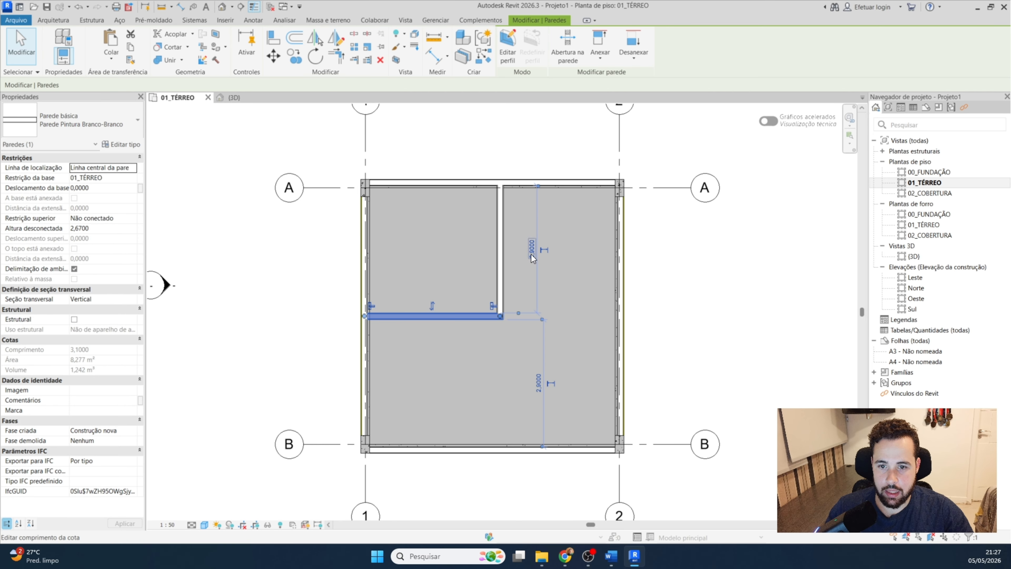
key("Escape")
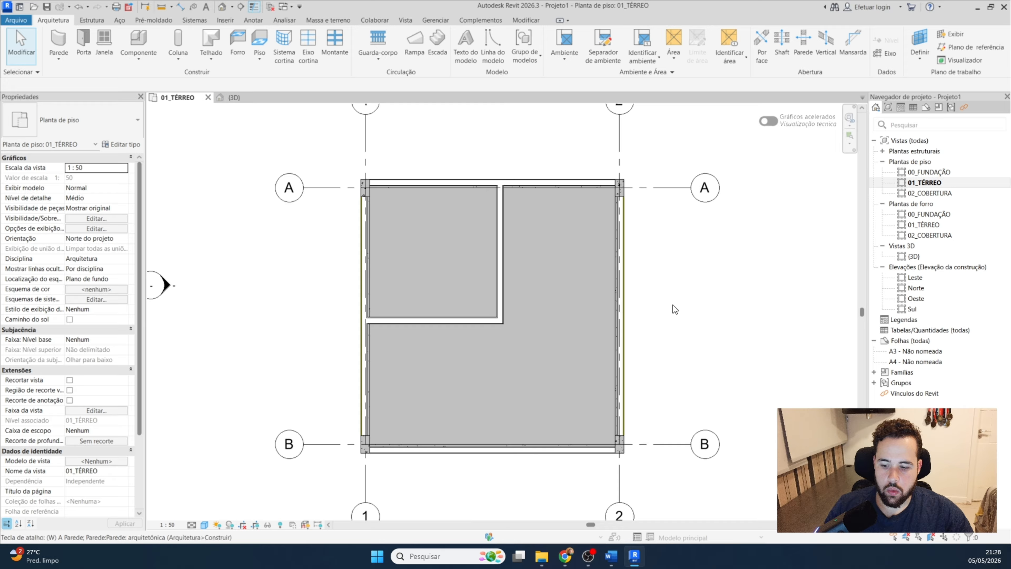
Draw a horizontal wall about 2,75 m long from the midpoint of the vertical partition to the perimeter wall on axis 2.
key("w")
key("a")
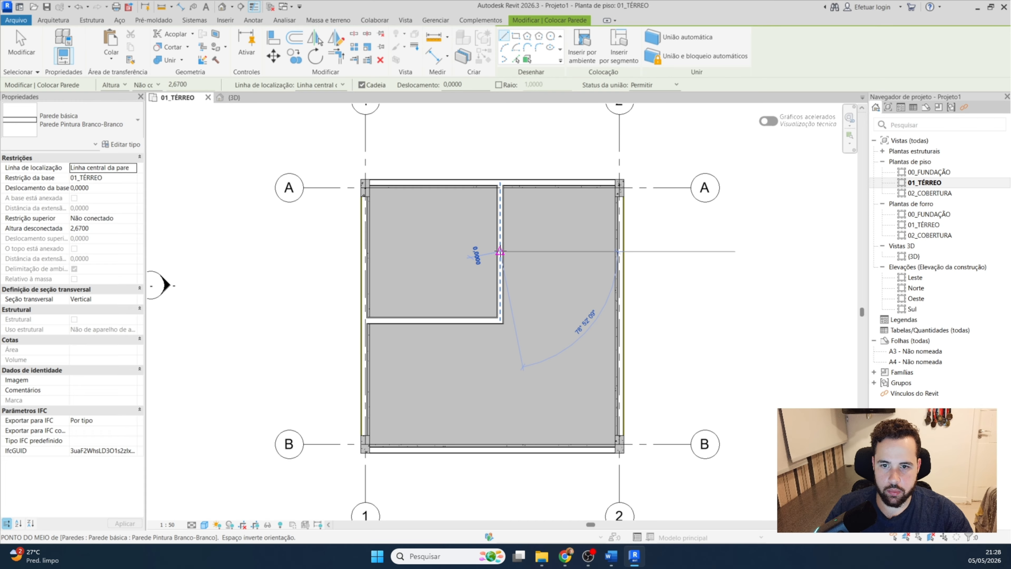
left_click(500, 251)
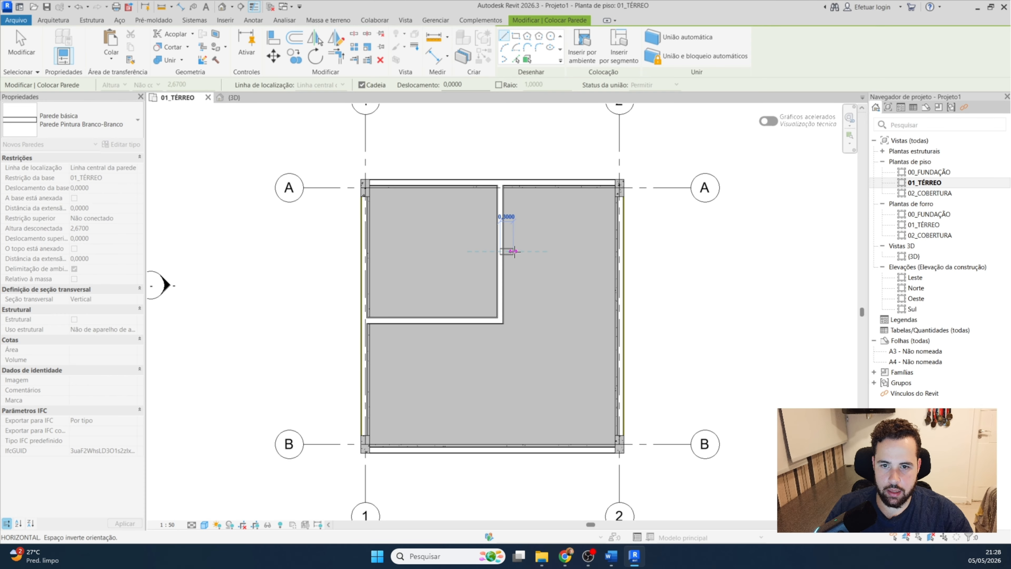
left_click(619, 252)
key("Escape")
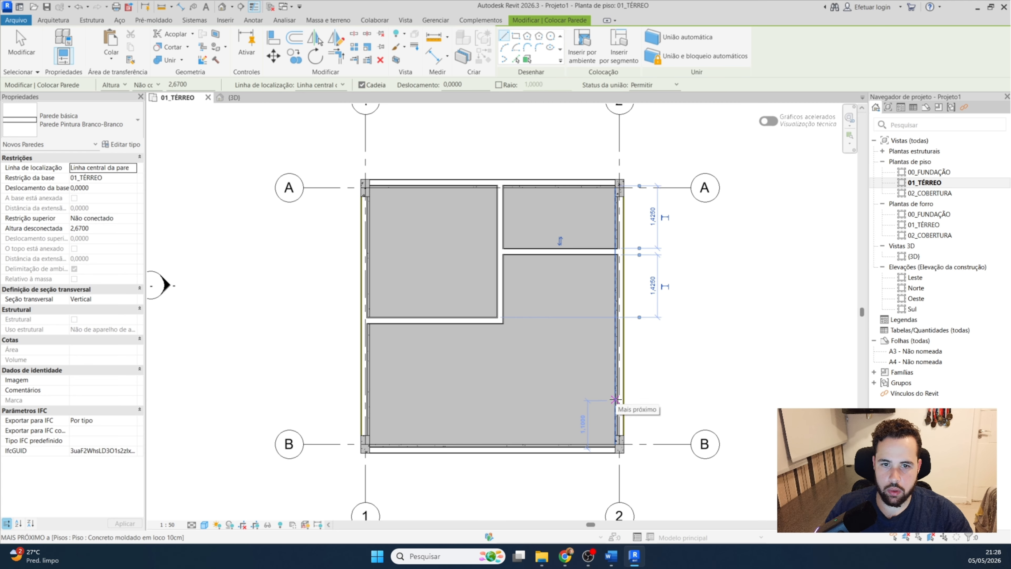
scroll(655, 217, "up", 3)
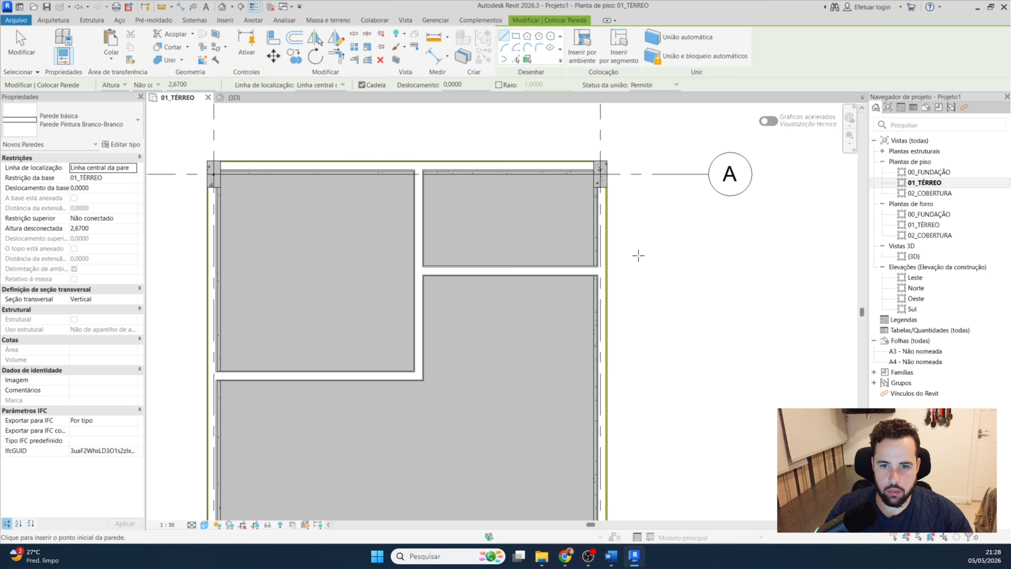
key("Escape")
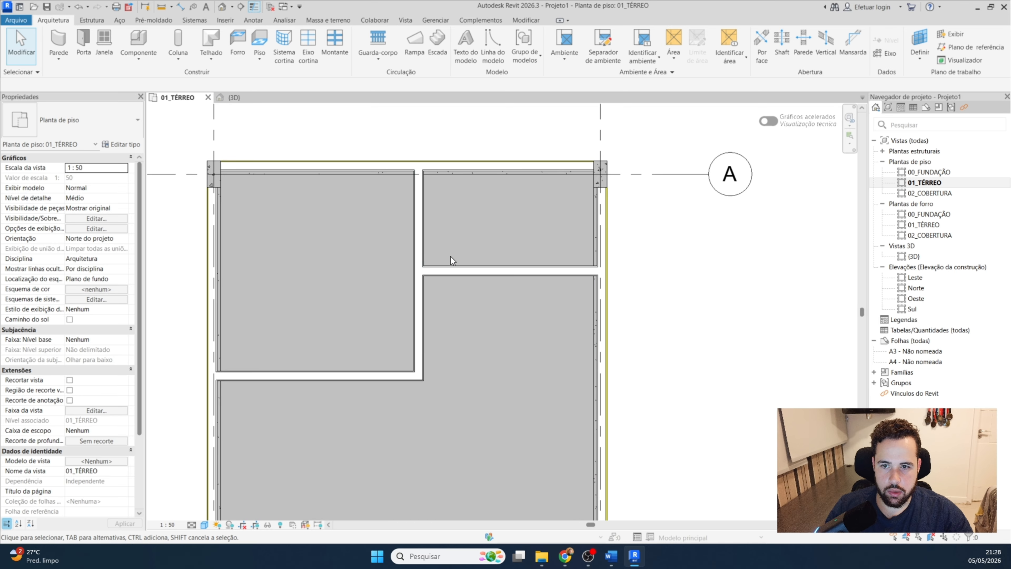
Set the clear distance between the axis A perimeter wall and the new horizontal wall to 1,35.
left_click(416, 238)
key("Escape")
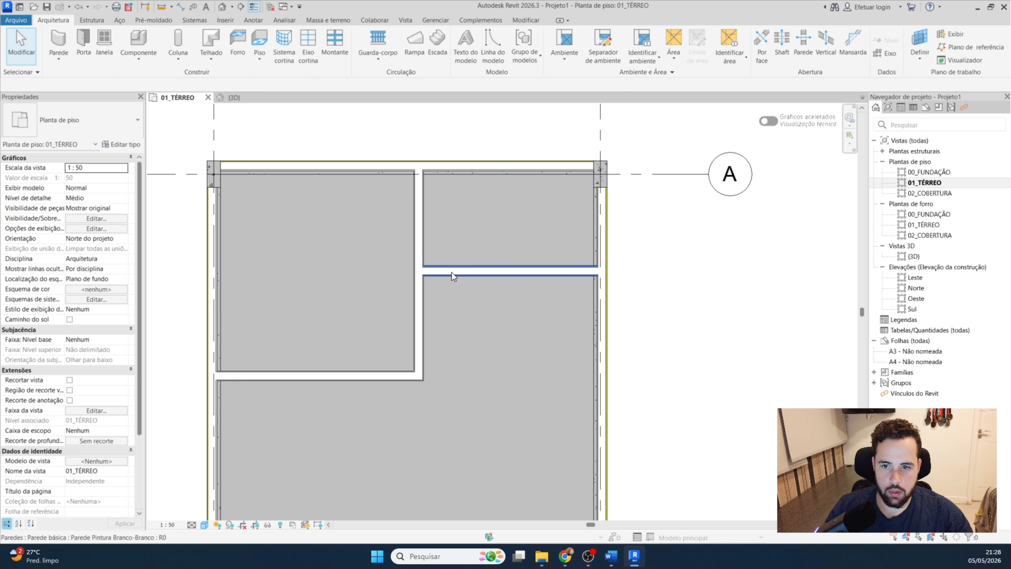
left_click(452, 272)
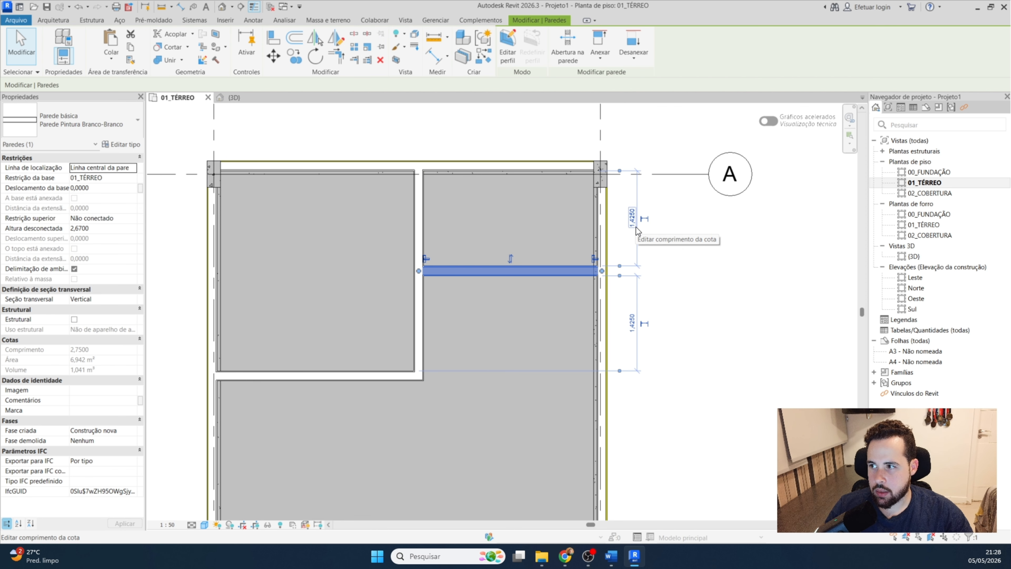
left_click(633, 219)
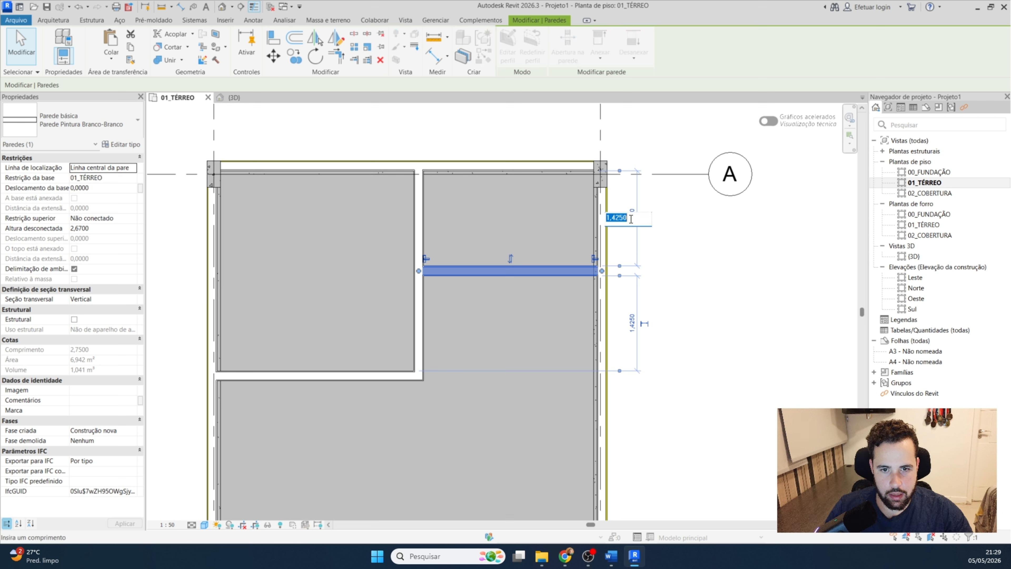
type("1,35")
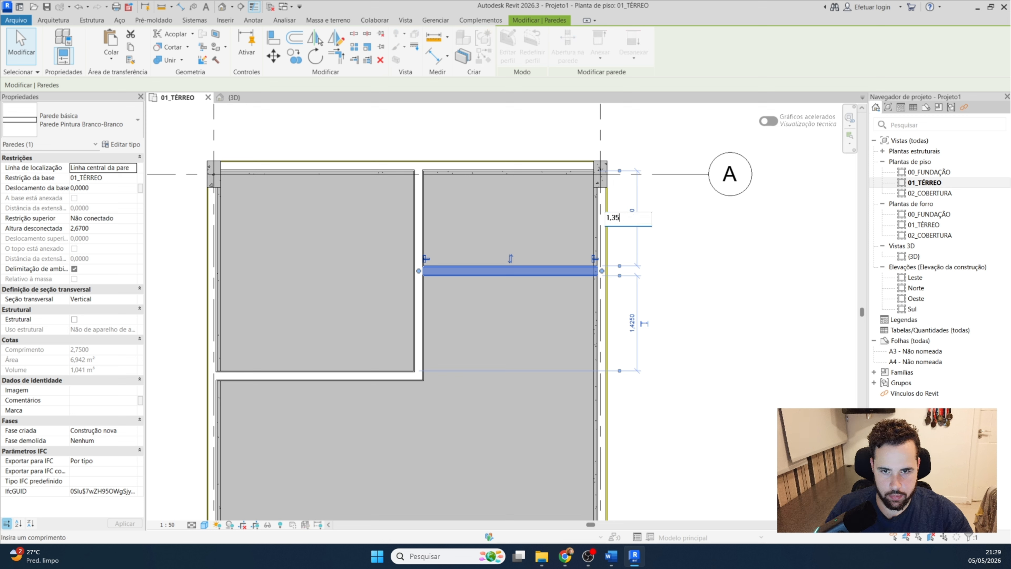
key("Return")
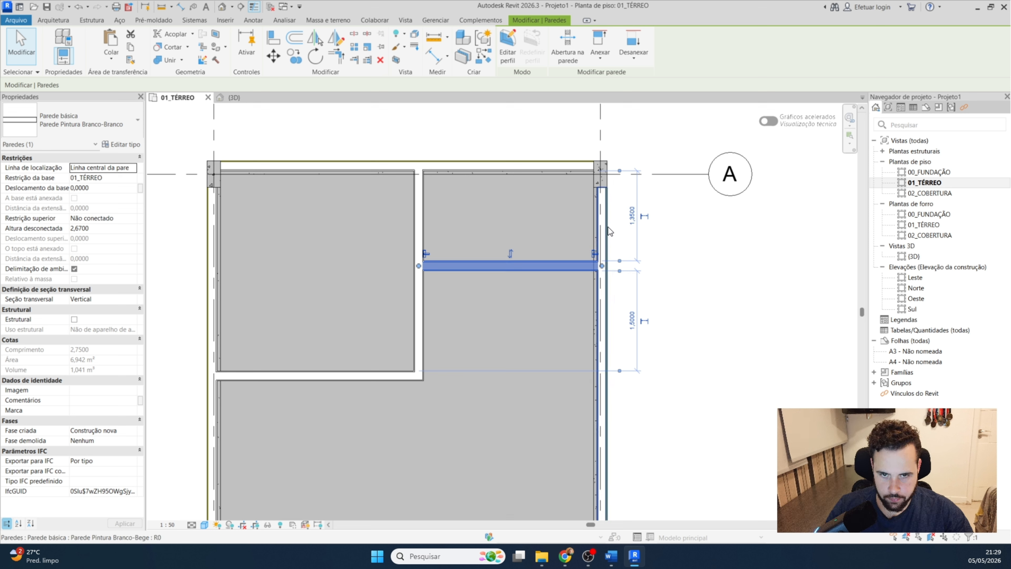
Draw a vertical wall about 4,60 m long from the short horizontal partition near axis 2 down to the axis B perimeter wall.
middle_click_drag(696, 336, 660, 194)
key("w")
key("a")
left_click(476, 123)
left_click(476, 422)
key("Escape")
key("Escape")
Set the clear distance between the new vertical wall and the axis 2 perimeter wall to 1,55.
left_click(476, 319)
scroll(514, 496, "up", 2)
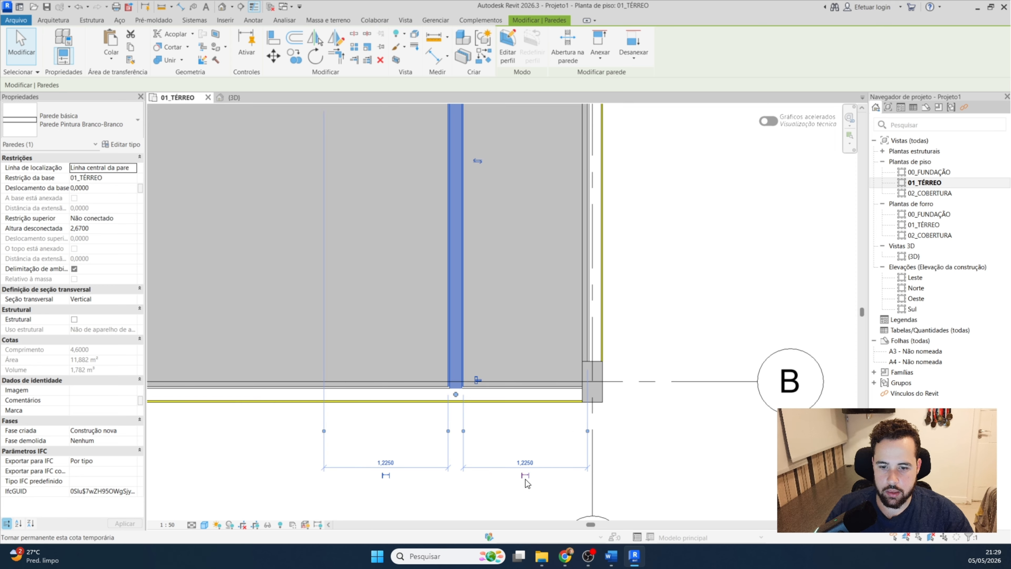
left_click(526, 463)
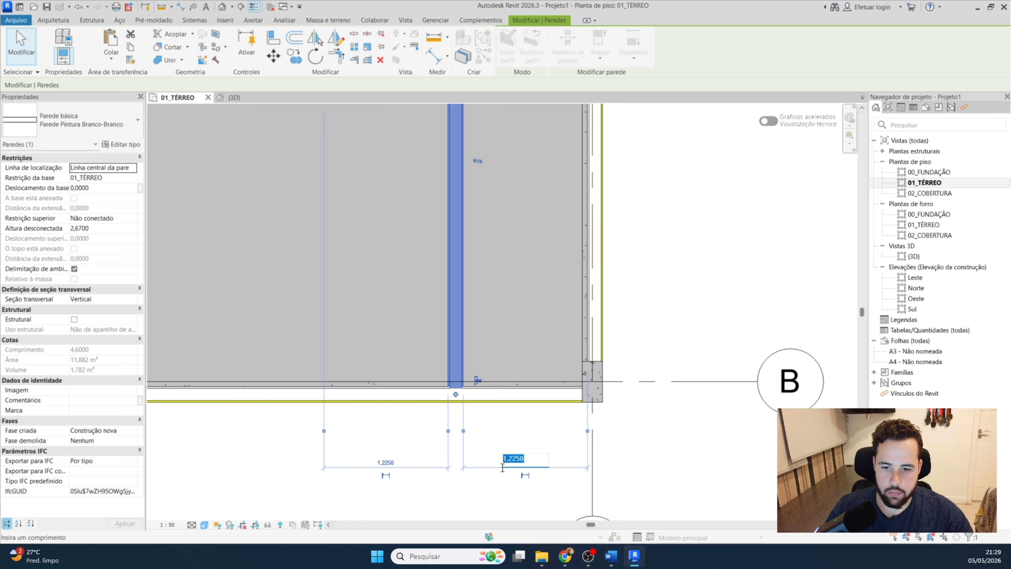
type("1,")
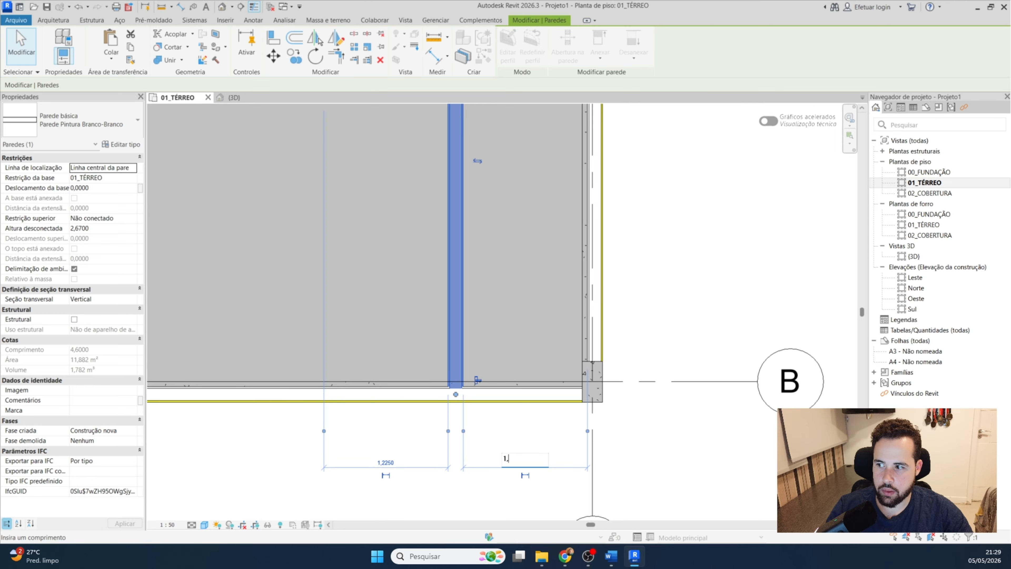
type("55")
key("Return")
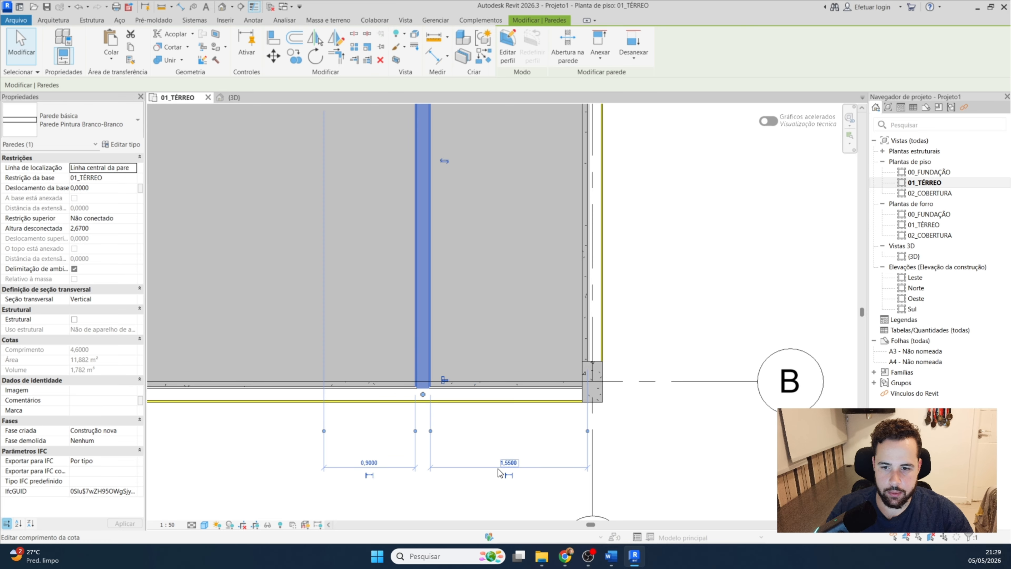
scroll(517, 446, "down", 4)
left_click(645, 351)
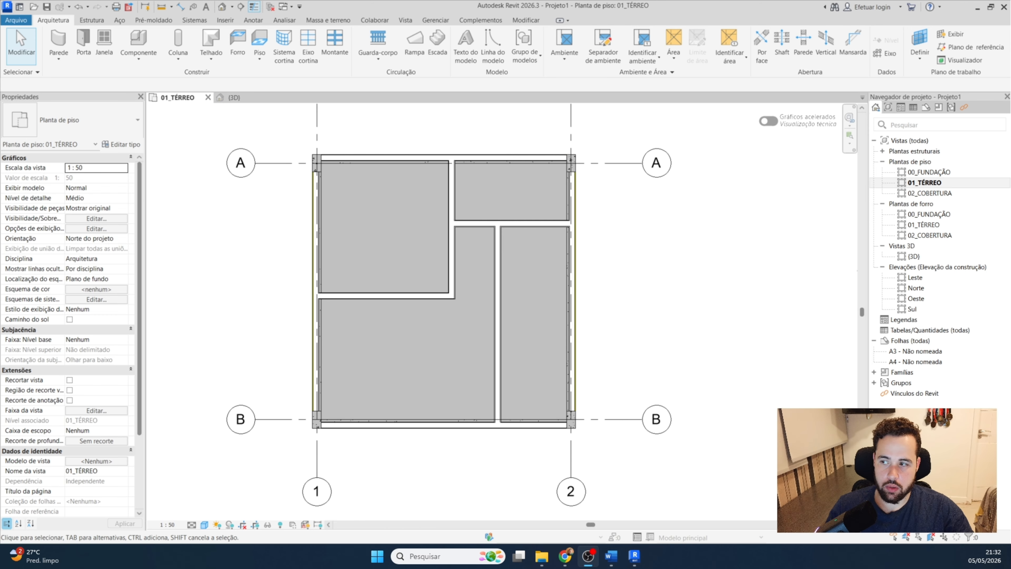
Set the clear distance between the short horizontal wall near axis 2 and the axis B perimeter wall to 1,0.
left_click(531, 369)
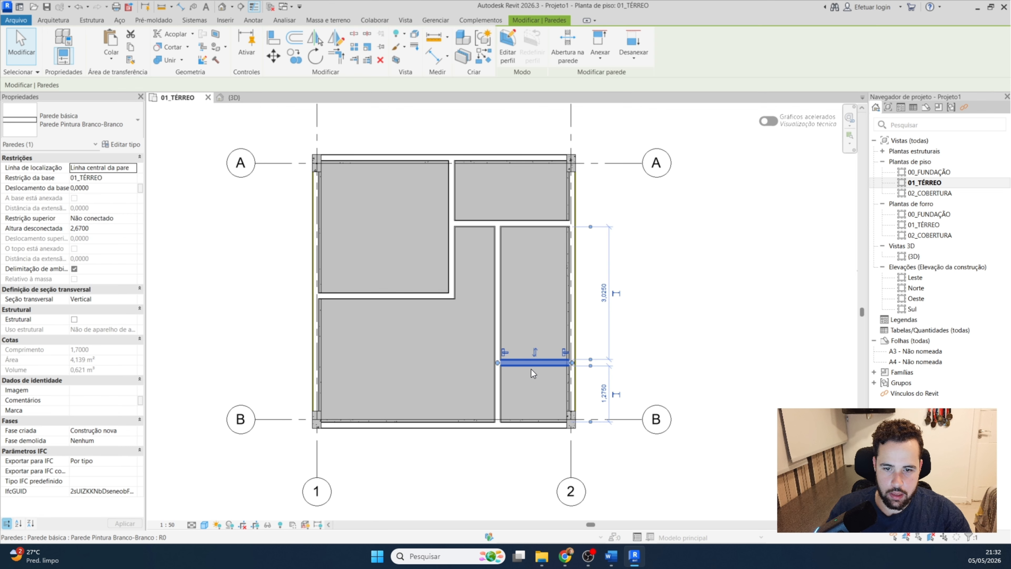
left_click(605, 393)
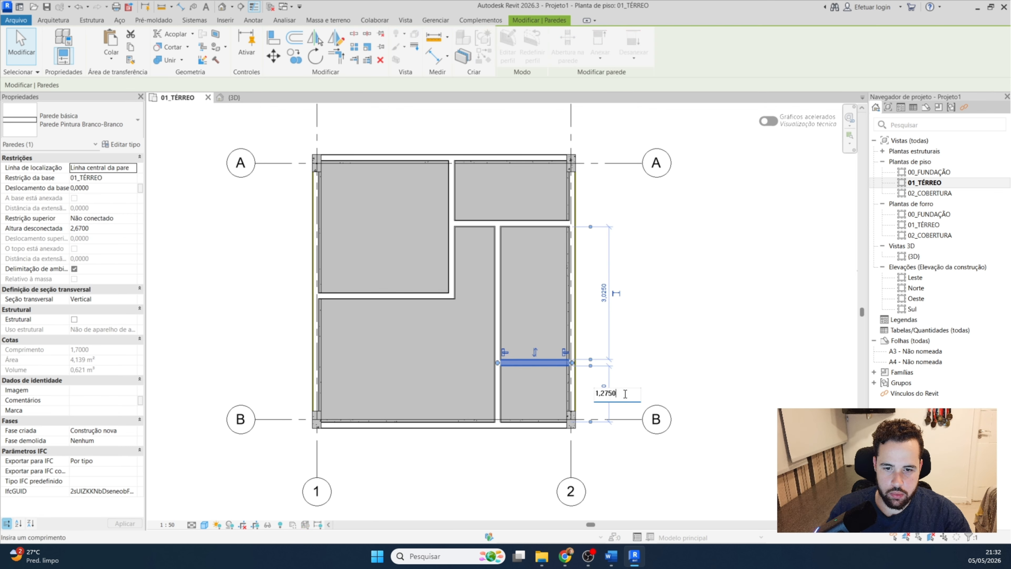
left_click_drag(616, 393, 601, 394)
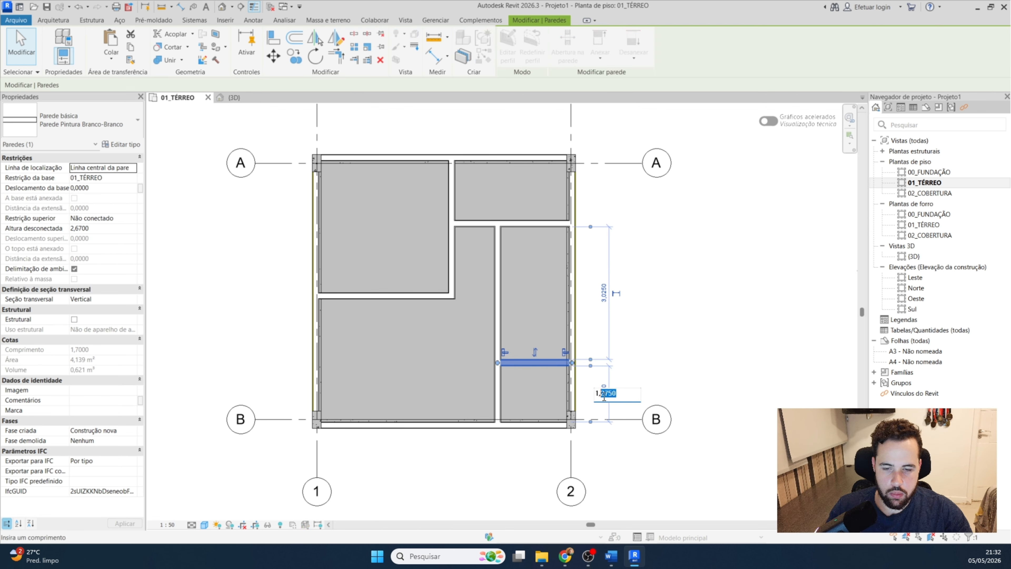
type("0")
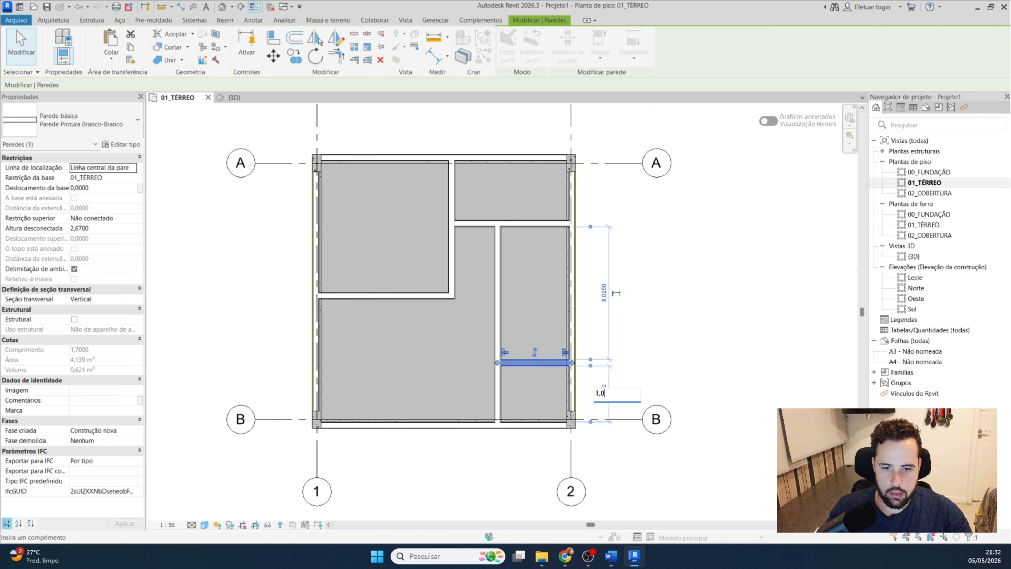
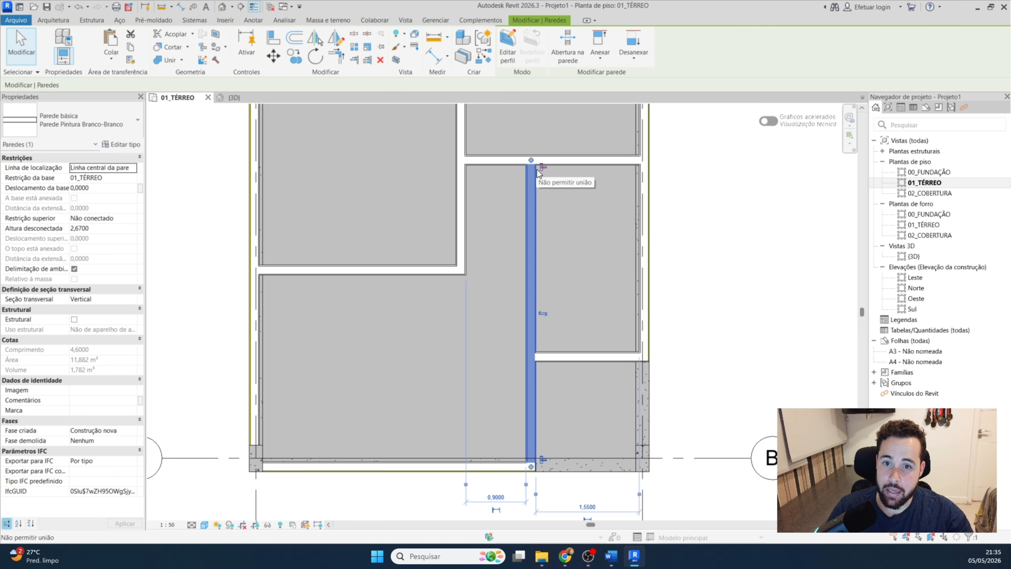
Shorten the vertical partition to end at the short horizontal wall near axis B, and turn its Parede Pintura Branco-Bege finish outward in 3D.
left_click_drag(531, 160, 531, 356)
left_click(234, 97)
middle_click_drag(482, 362, 418, 361, "shift")
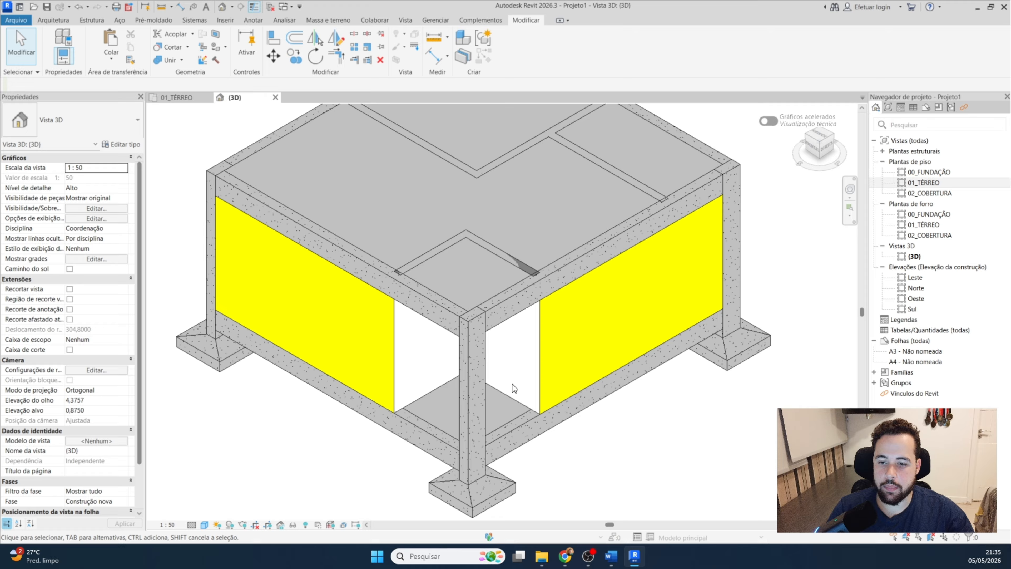
left_click(437, 391)
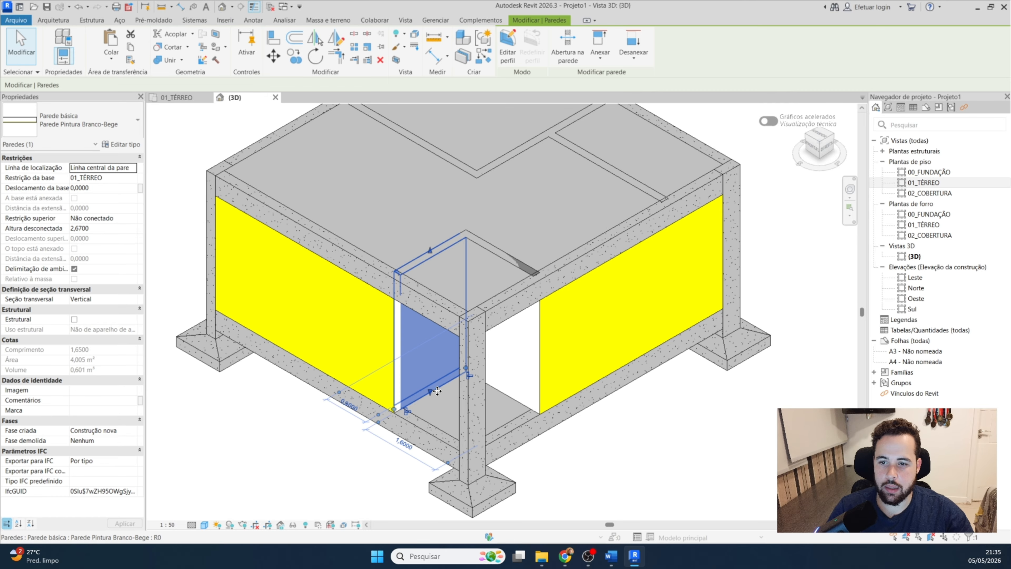
left_click(679, 453)
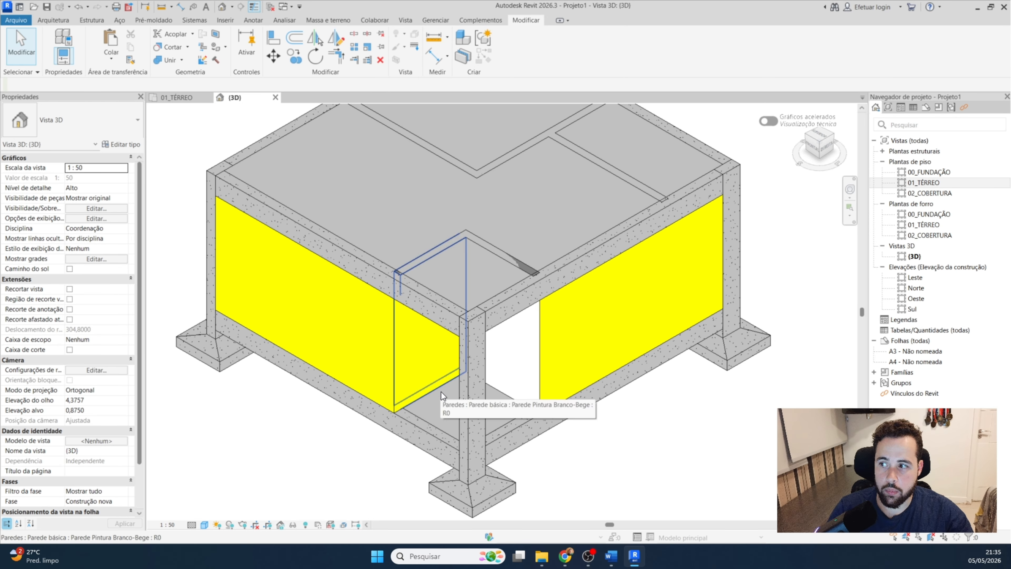
Change the short horizontal wall at the B-2 corner recess to type Parede Cerâmica-Pintura Bege and check it in the 3D view.
left_click(190, 100)
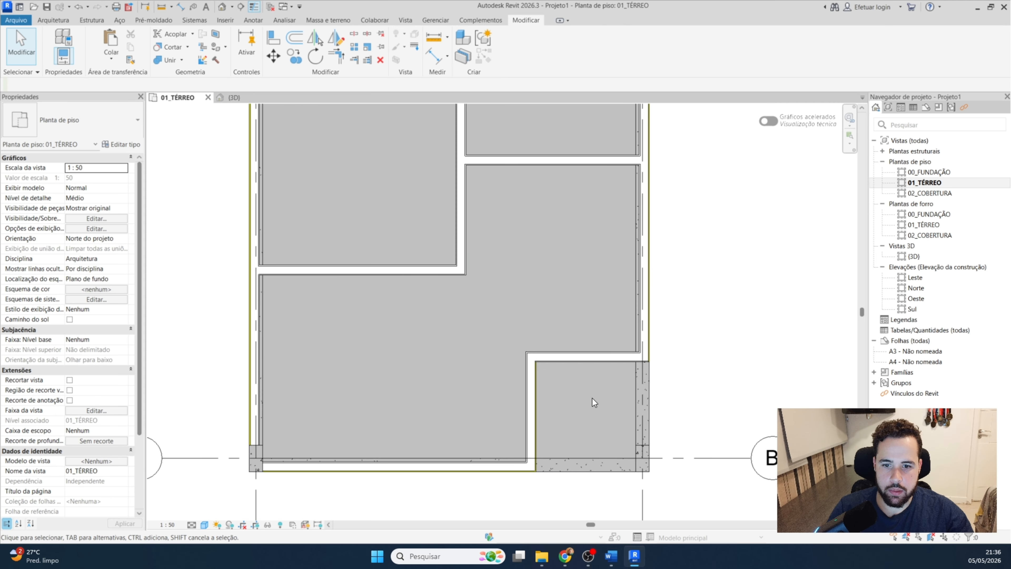
left_click(593, 357)
left_click(138, 119)
left_click(72, 191)
left_click(234, 98)
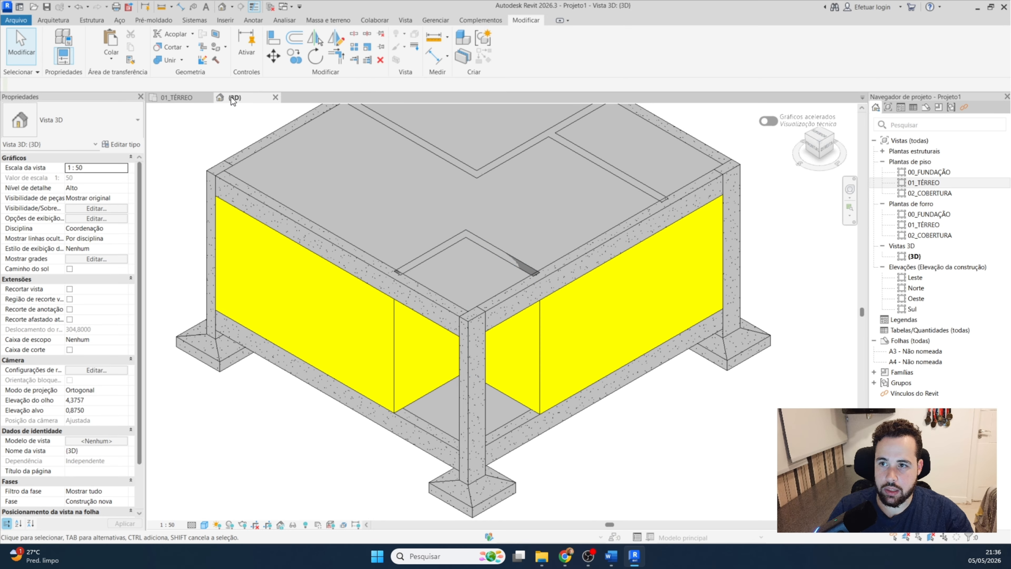
left_click(171, 100)
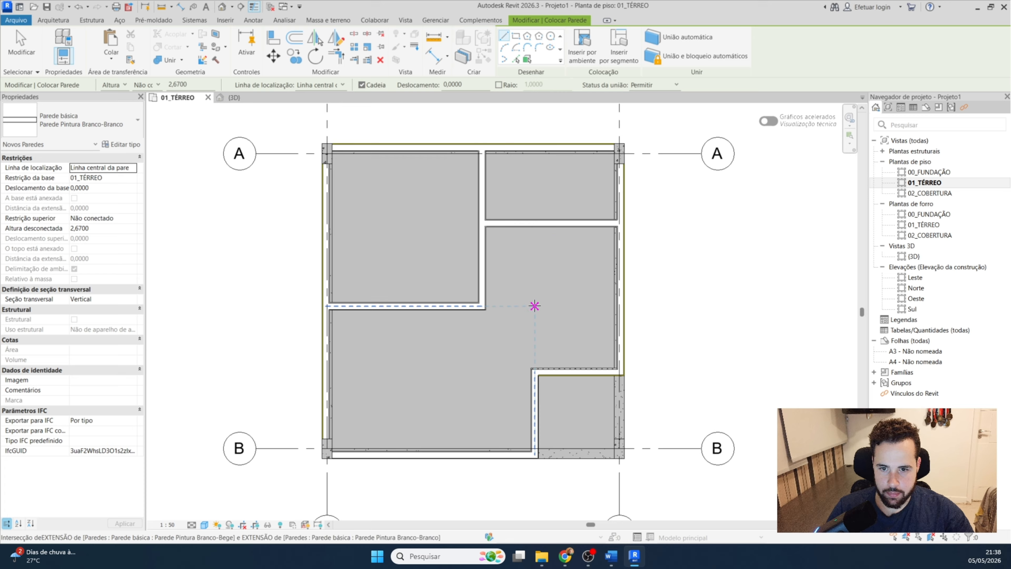
Draw a Parede Cerâmica-Pintura branco wall about 1,7 m long up to the horizontal partition, aligned with the recess's vertical wall.
left_click(73, 133)
left_click(91, 247)
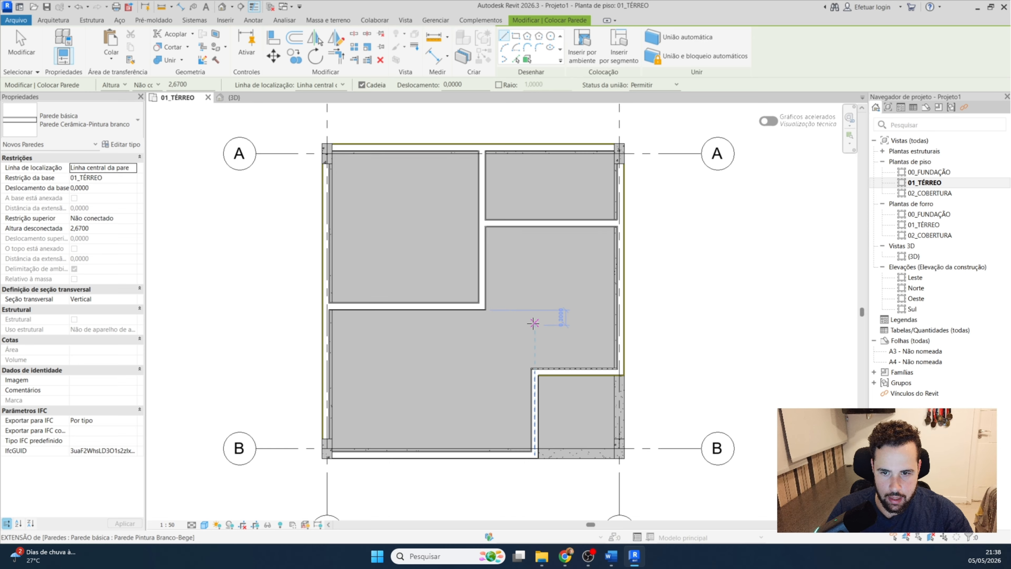
left_click(533, 310)
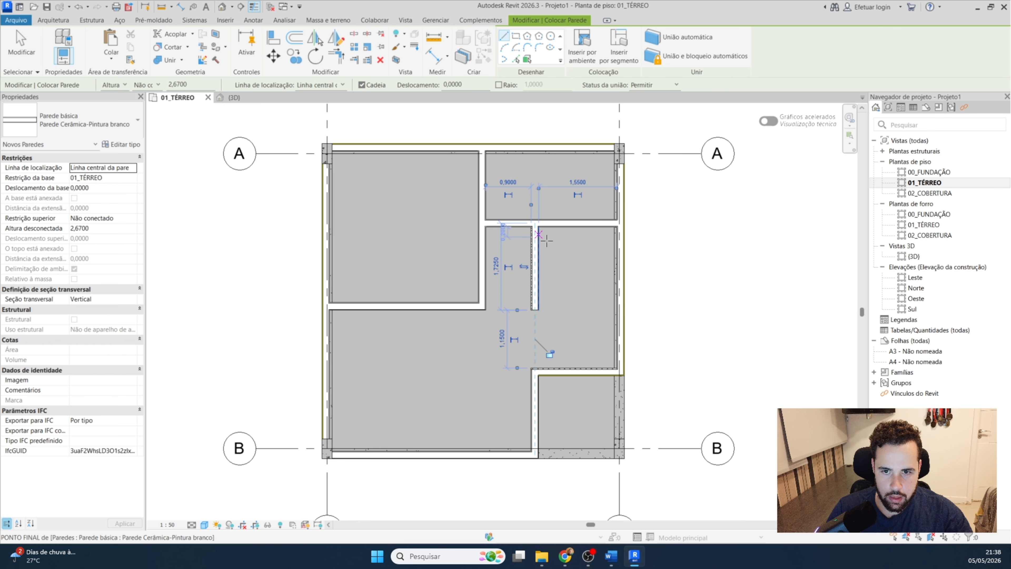
left_click(547, 240)
key("Escape")
key("Escape")
Trim the horizontal partition from axis 2 back to a corner with the new vertical ceramic wall.
scroll(553, 295, "up", 5)
scroll(548, 300, "down", 2)
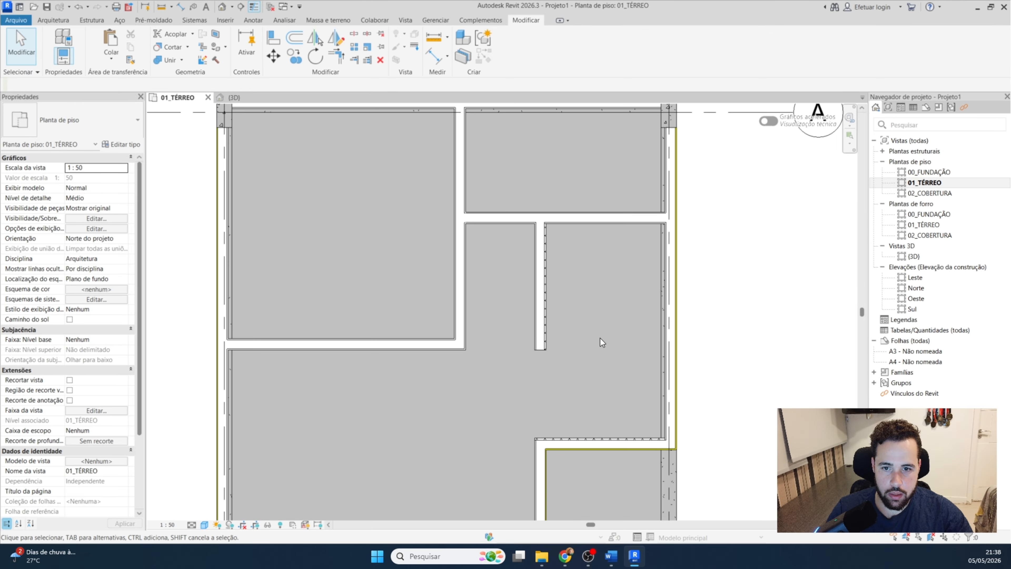
scroll(589, 318, "down", 1)
middle_click_drag(579, 307, 639, 308)
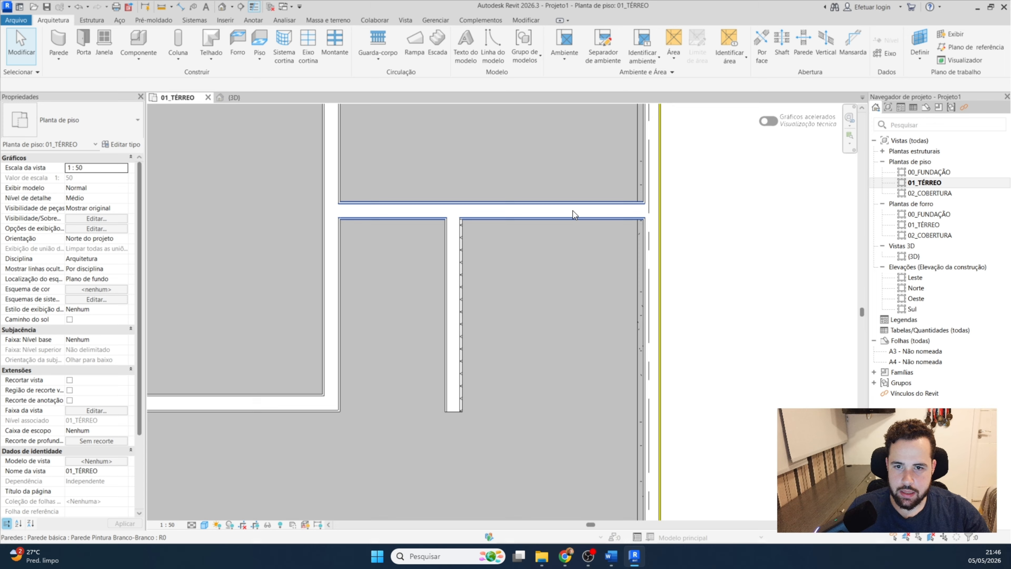
left_click(572, 210)
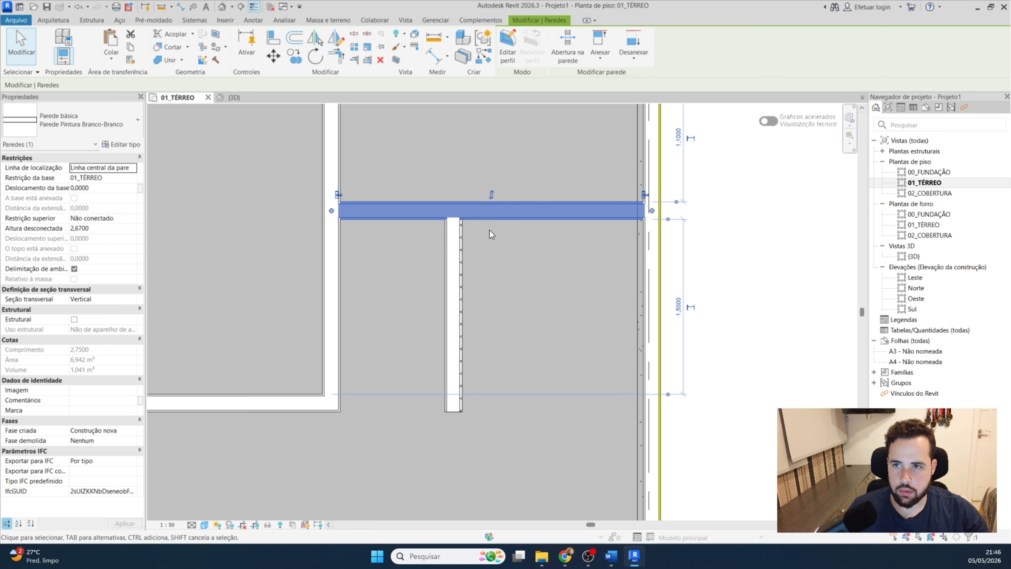
left_click(336, 56)
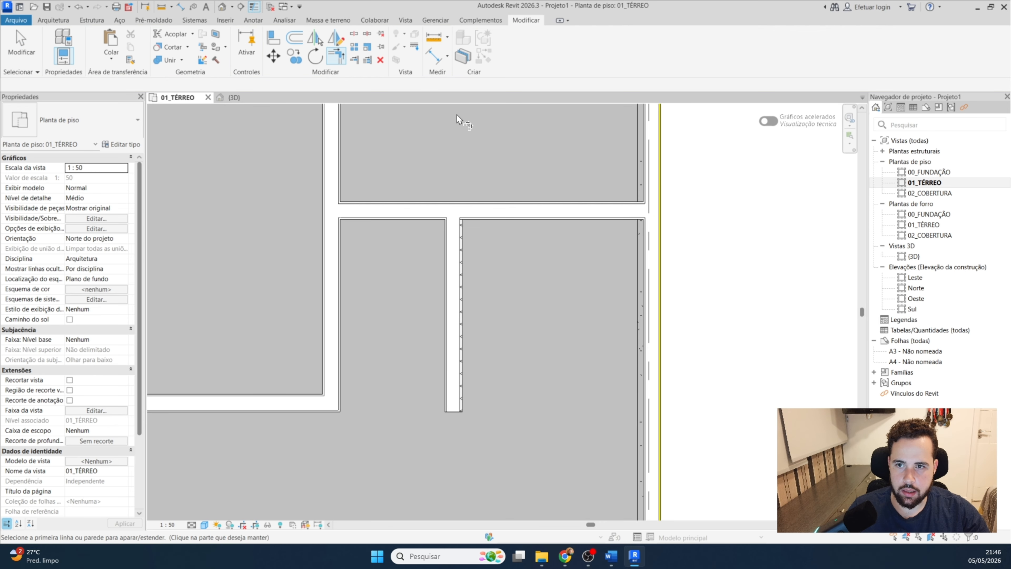
left_click(452, 251)
left_click(515, 213)
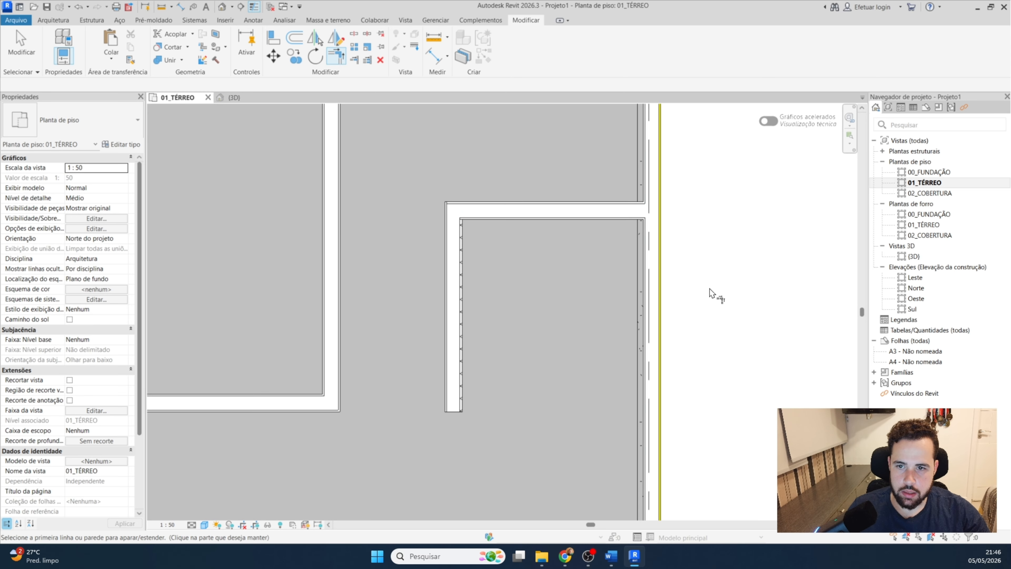
key("Escape")
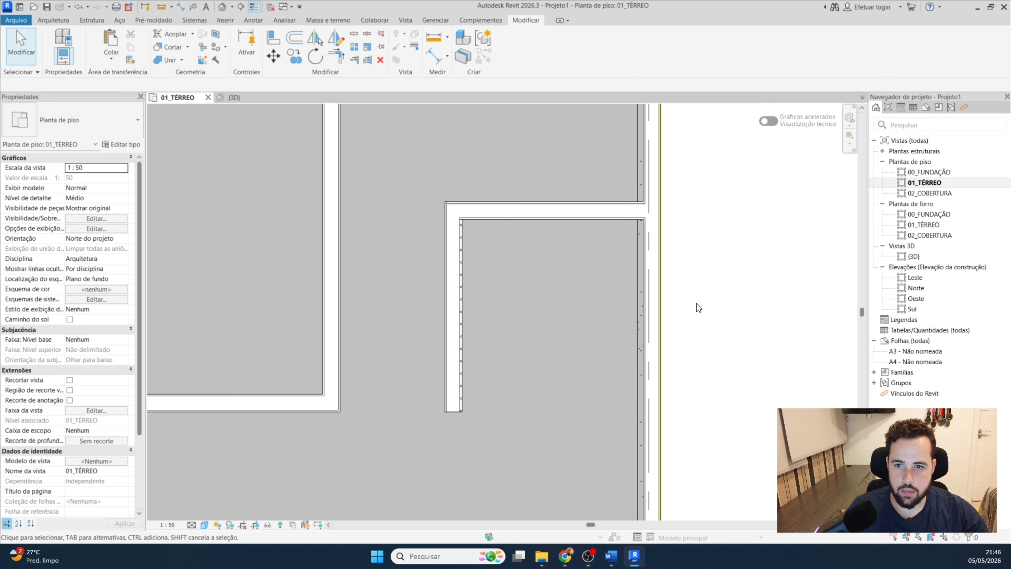
Change the trimmed horizontal partition to type Parede Cerâmica-Cerâmica.
left_click(575, 215)
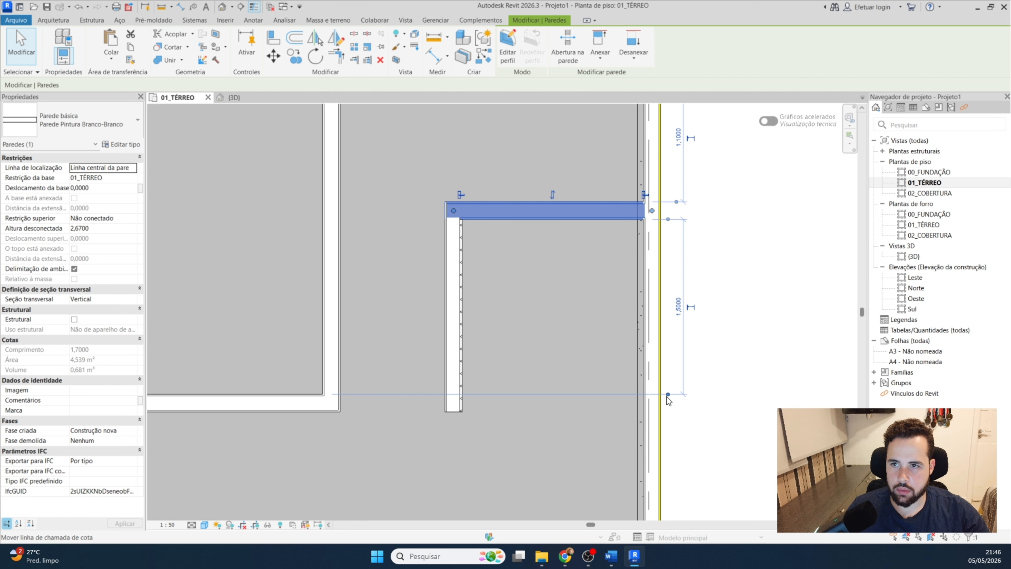
left_click(92, 121)
left_click(58, 184)
Draw a Parede Cerâmica-Pintura branco wall from the trimmed corner to the central vertical partition, with its ceramic face toward axis A.
key("w")
key("a")
left_click(91, 121)
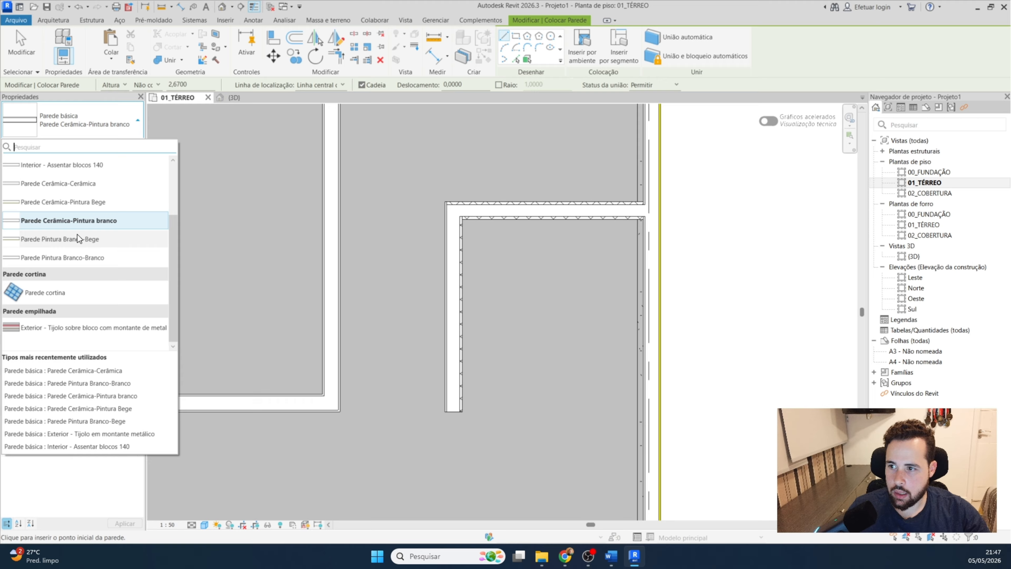
left_click(49, 221)
left_click(452, 209)
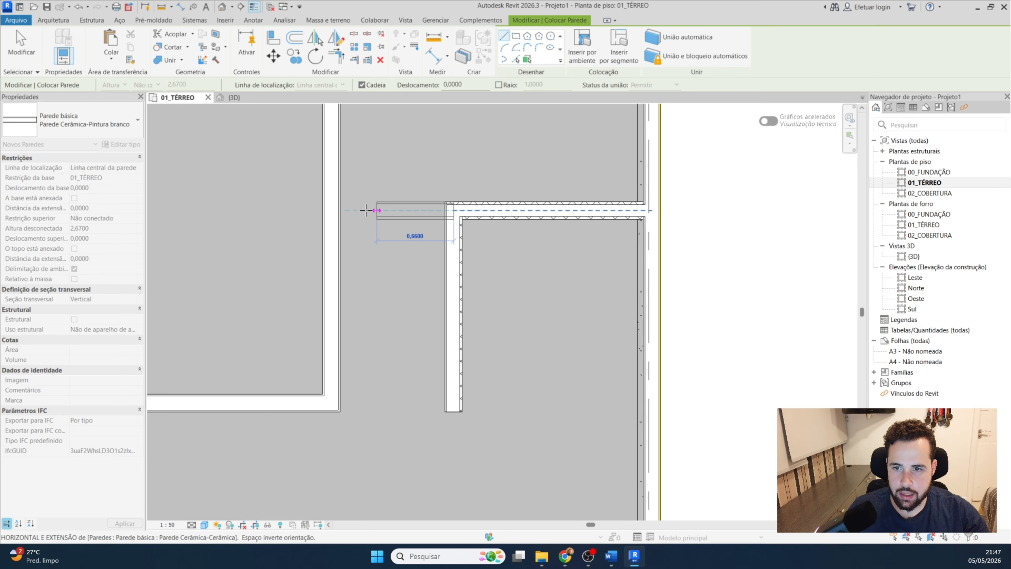
left_click(331, 210)
key("Escape")
key("Escape")
left_click(392, 218)
key("space")
key("Escape")
Change the axis 2 perimeter wall to type Parede Cerâmica-Pintura Bege.
scroll(494, 281, "down", 1)
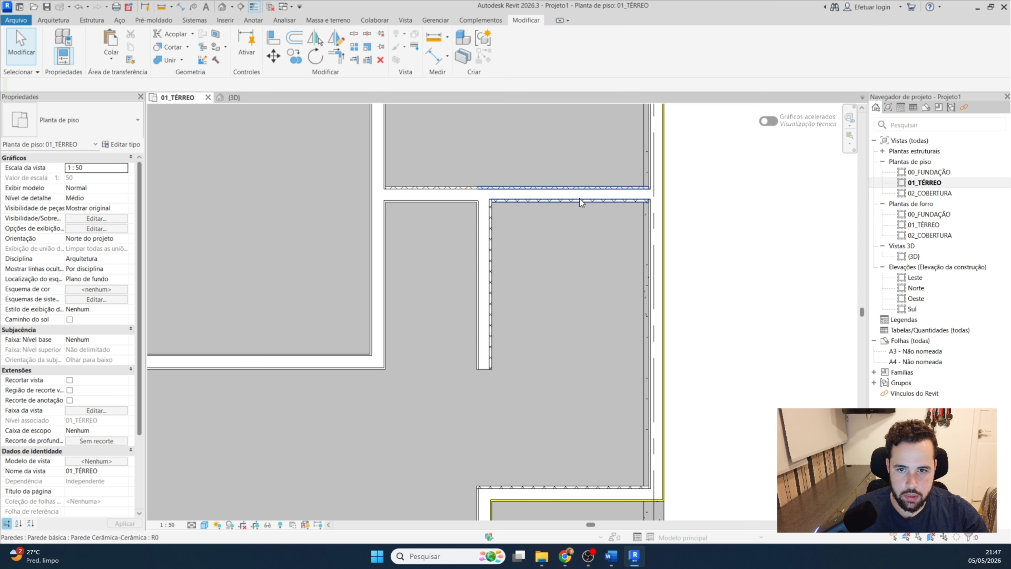
middle_click_drag(580, 198, 553, 337)
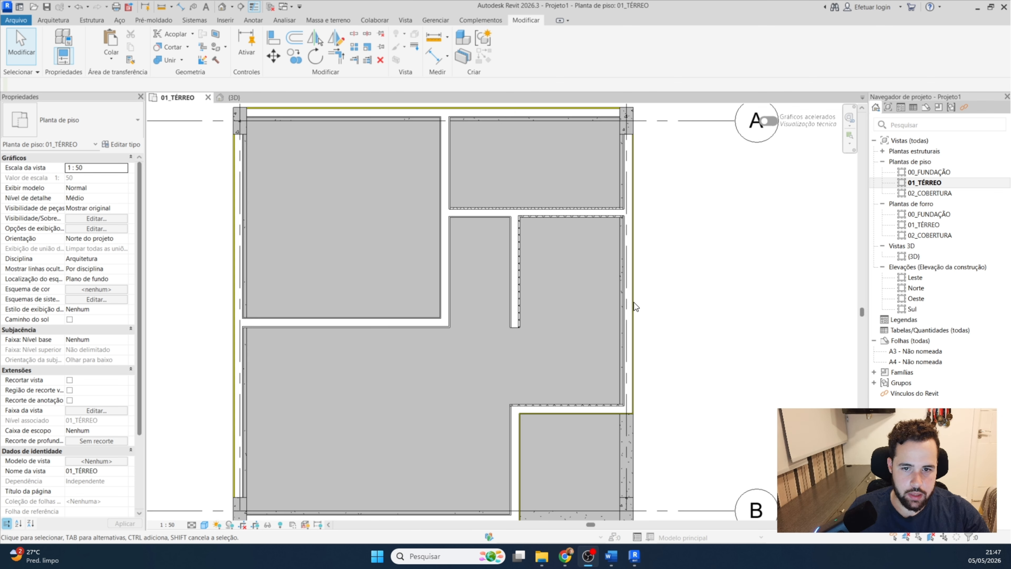
left_click(633, 330)
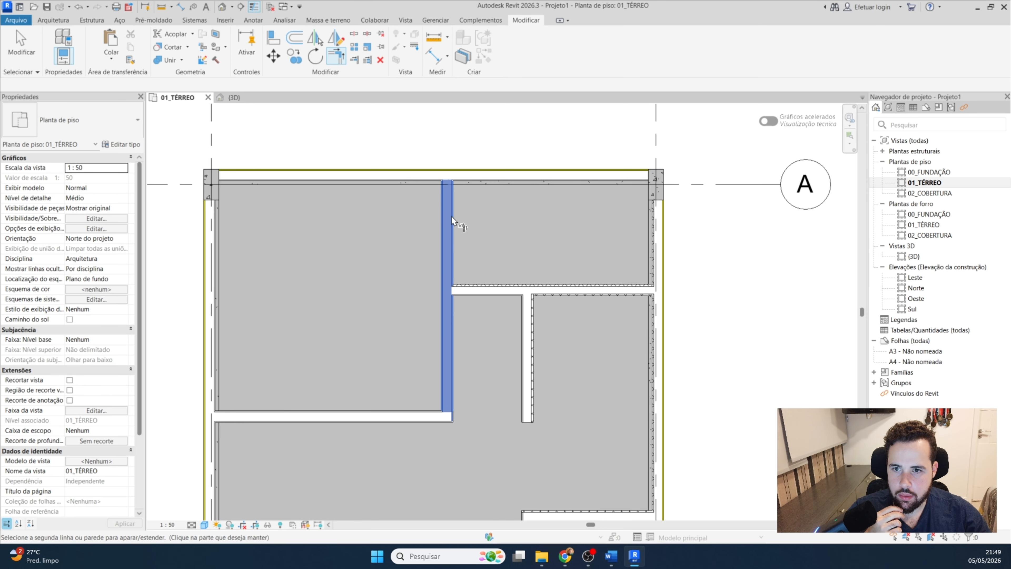
Trim the central vertical partition to corners with the axis A perimeter wall and the horizontal partition, enclosing the A-2 room.
left_click(451, 260)
left_click(487, 290)
key("Escape")
key("Escape")
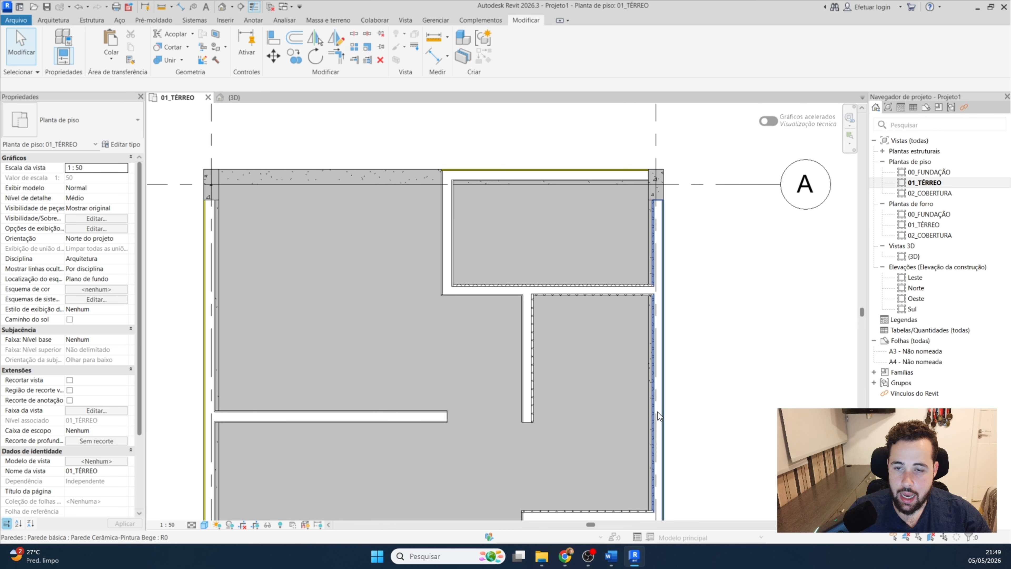
Change the axis A perimeter wall of the A-2 room to type Parede Cerâmica-Pintura Bege.
left_click(537, 179)
left_click(67, 131)
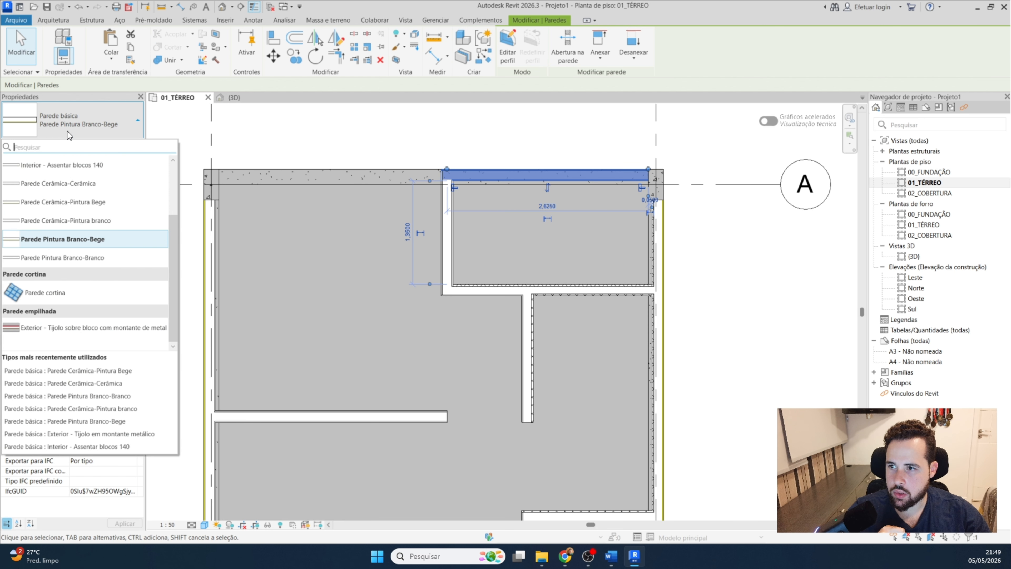
left_click(64, 202)
Change the A-2 room's vertical partition to Parede Cerâmica-Pintura branco and flip it so the ceramic faces into that room.
left_click(446, 234)
left_click(109, 127)
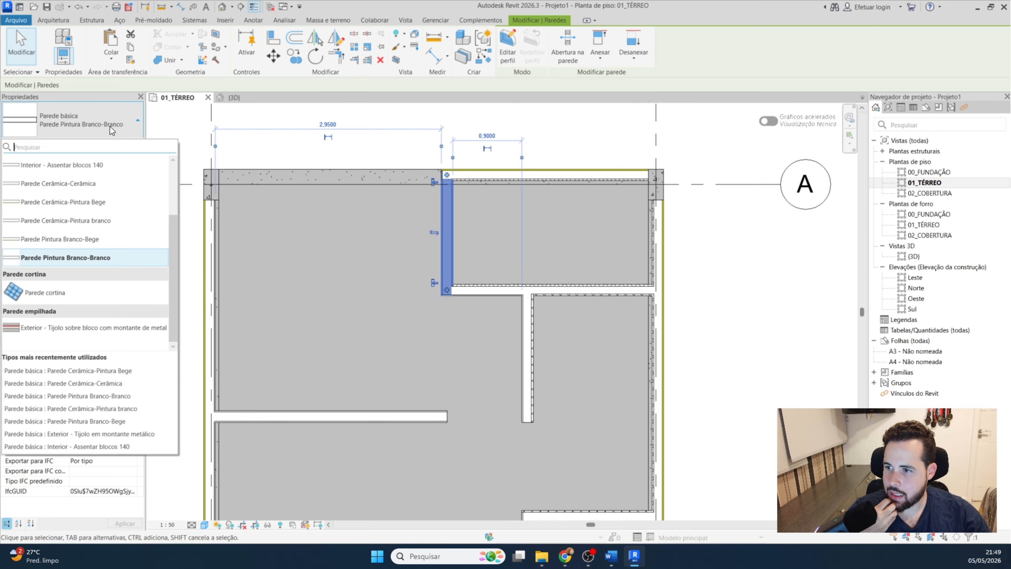
left_click(98, 220)
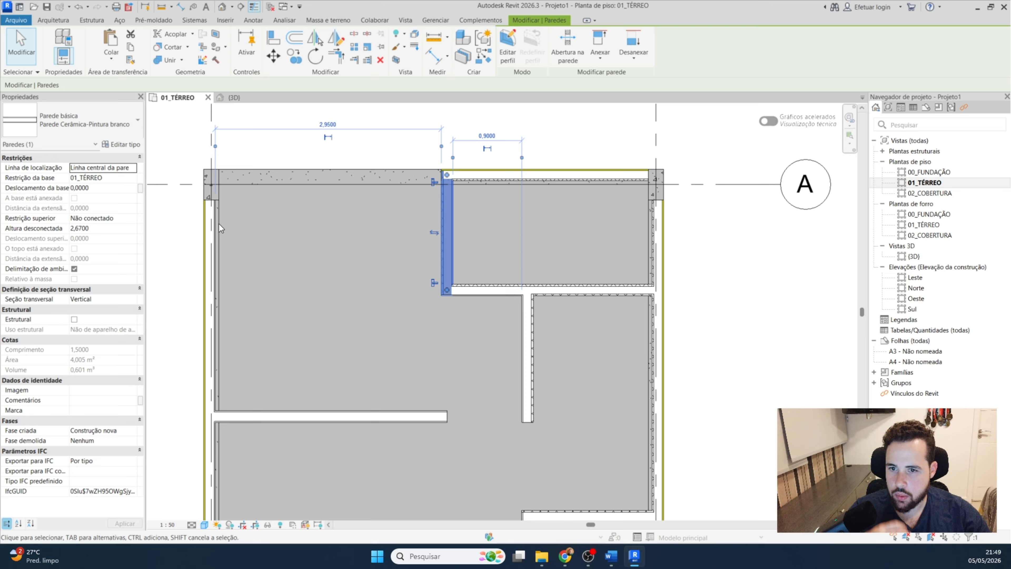
left_click(613, 241)
scroll(462, 218, "up", 4)
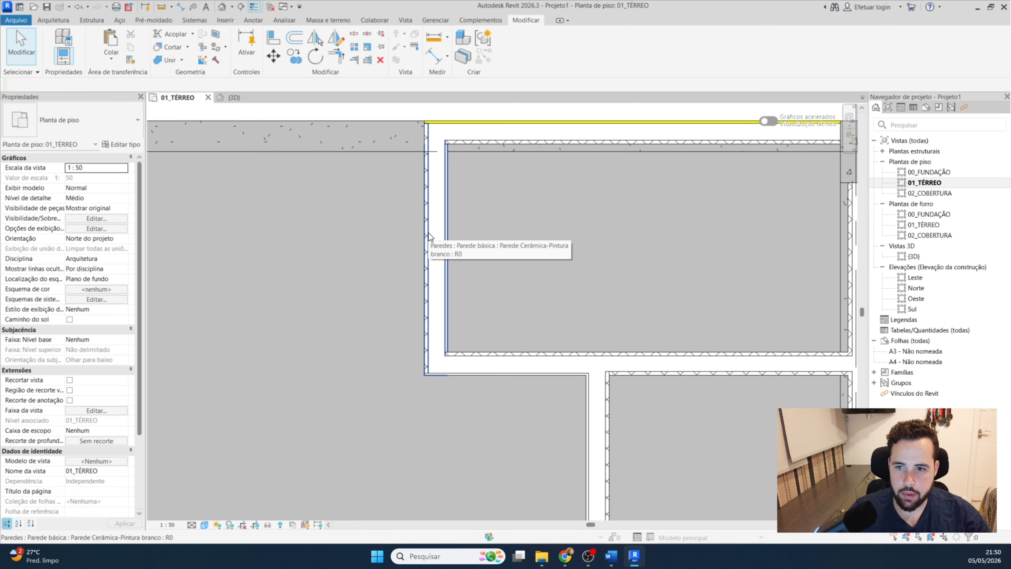
left_click(436, 239)
left_click(585, 207)
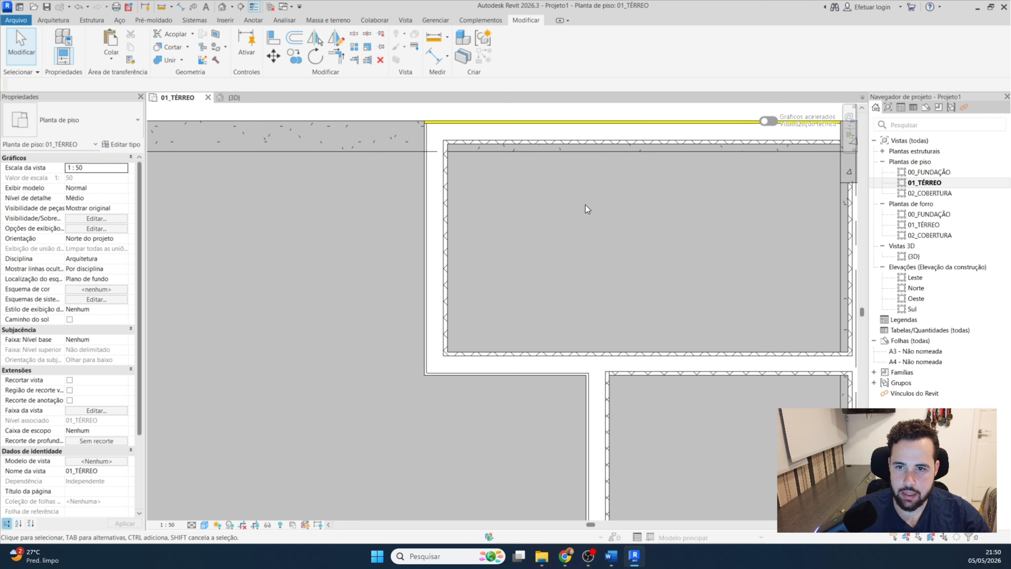
Draw a Parede Pintura Branco-Bege wall along the axis A beam from the A-2 room's corner to the opposite column, using a finish-face location line.
scroll(589, 233, "down", 5)
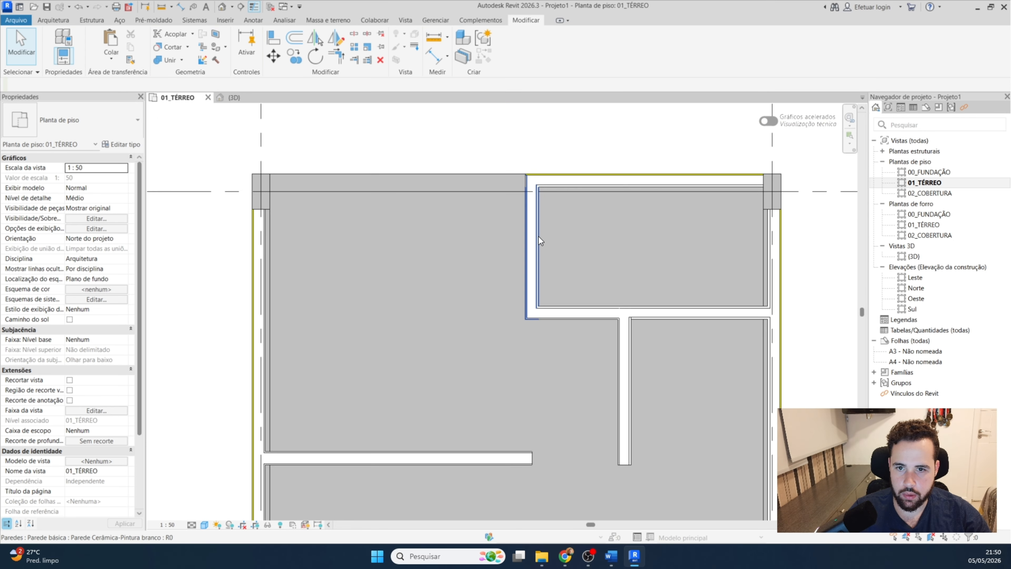
key("w")
key("a")
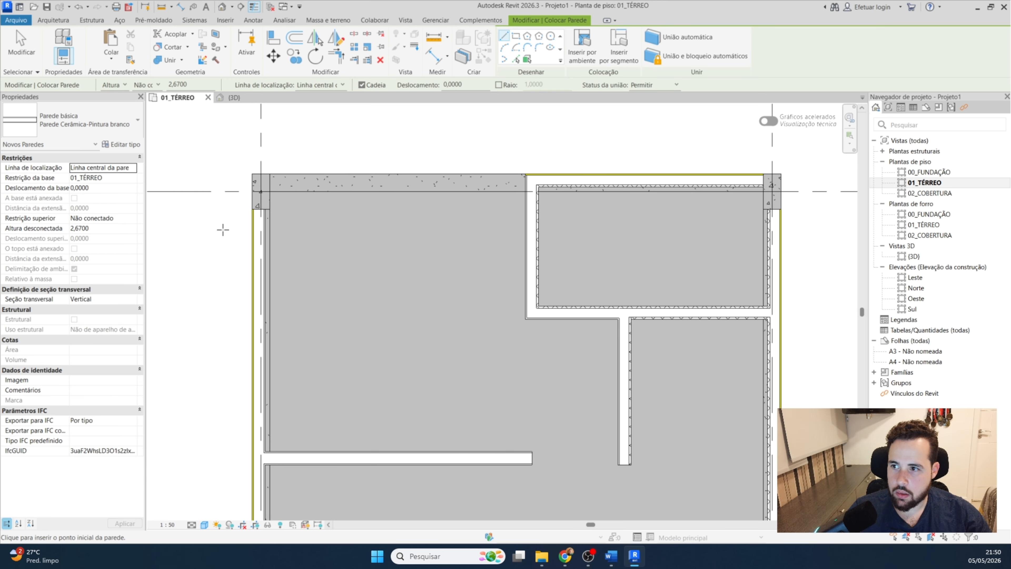
left_click(87, 127)
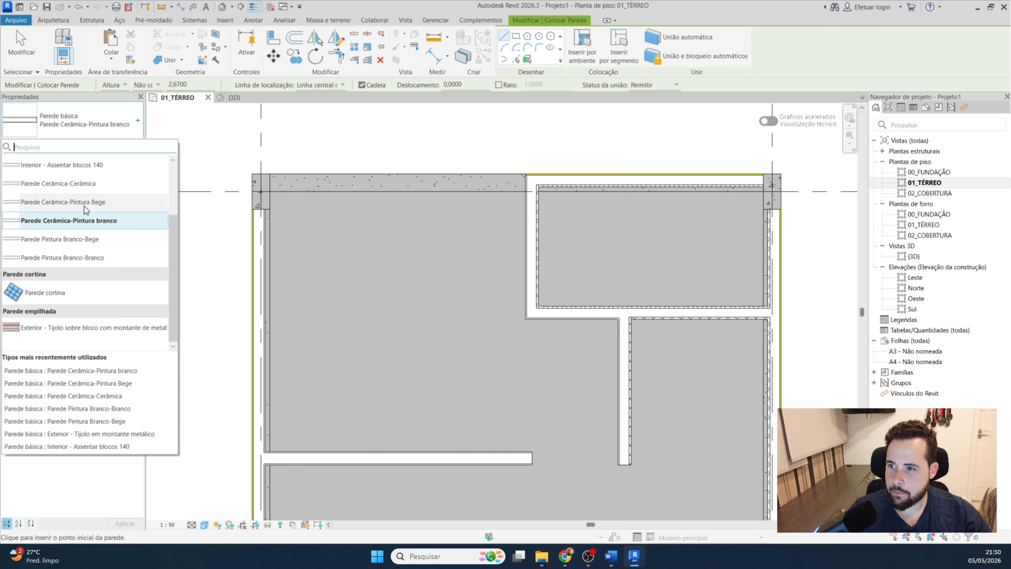
left_click(94, 241)
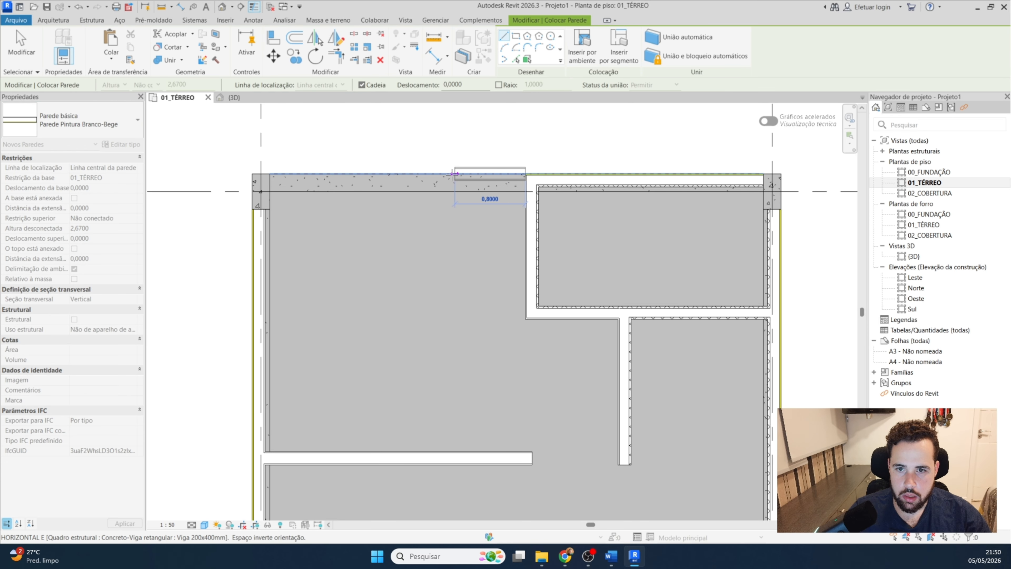
left_click(341, 85)
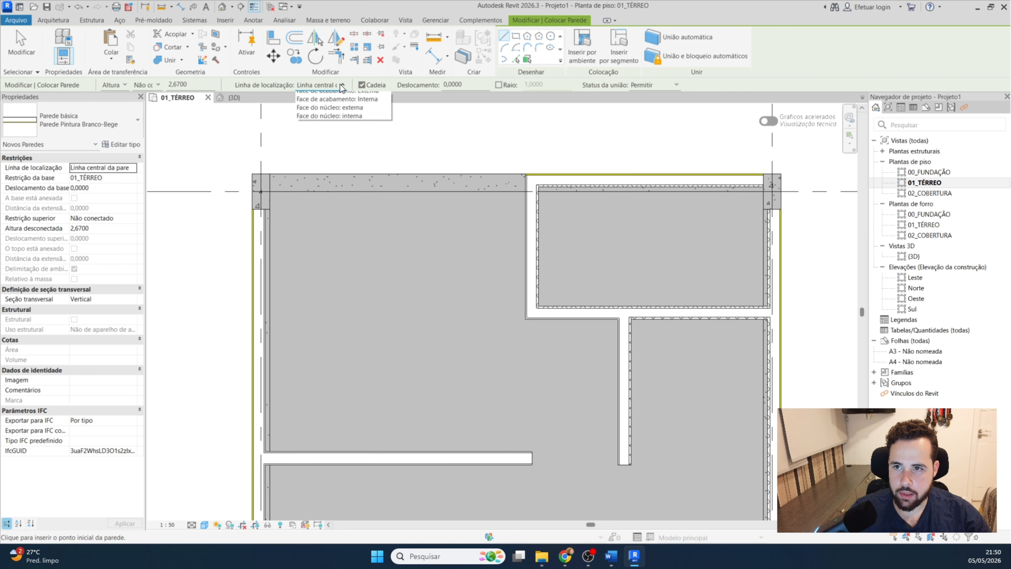
left_click(351, 122)
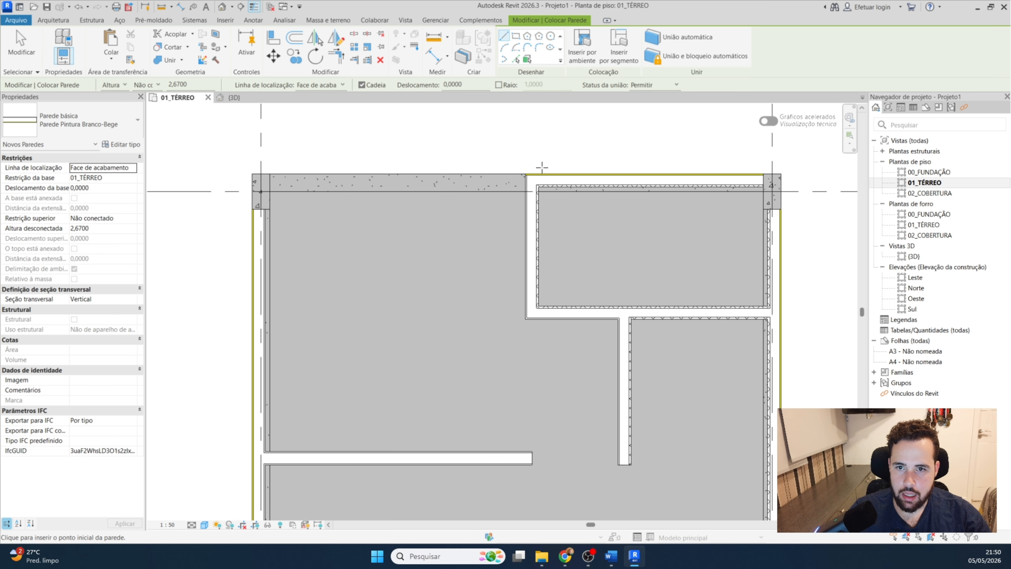
left_click(525, 174)
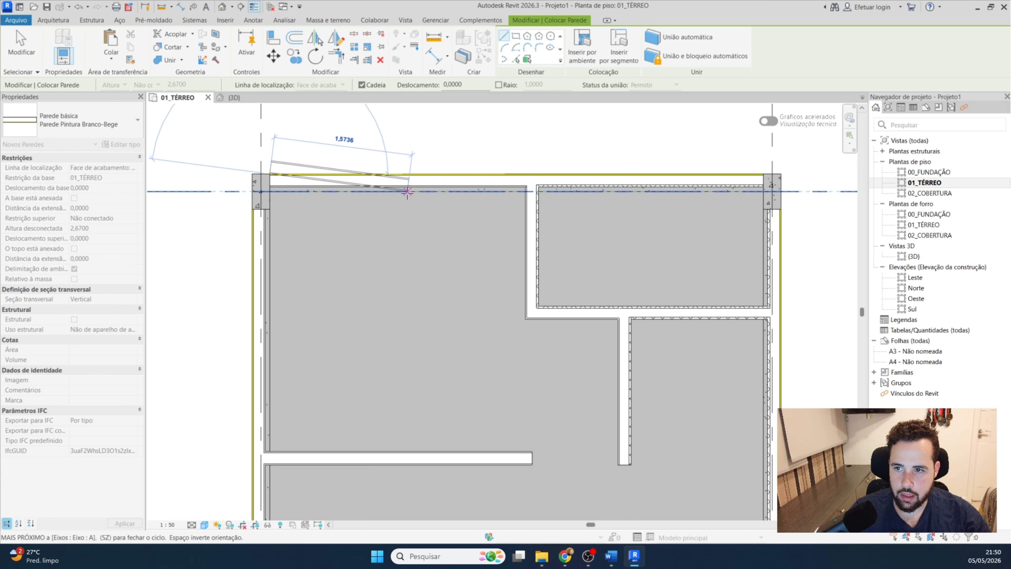
key("Escape")
Draw a Parede Pintura Branco-Branco wall from the A-2 room's outer partition corner to the free end of the horizontal partition, enclosing the large axis A room.
middle_click_drag(527, 256, 460, 180)
left_click(79, 119)
left_click(115, 256)
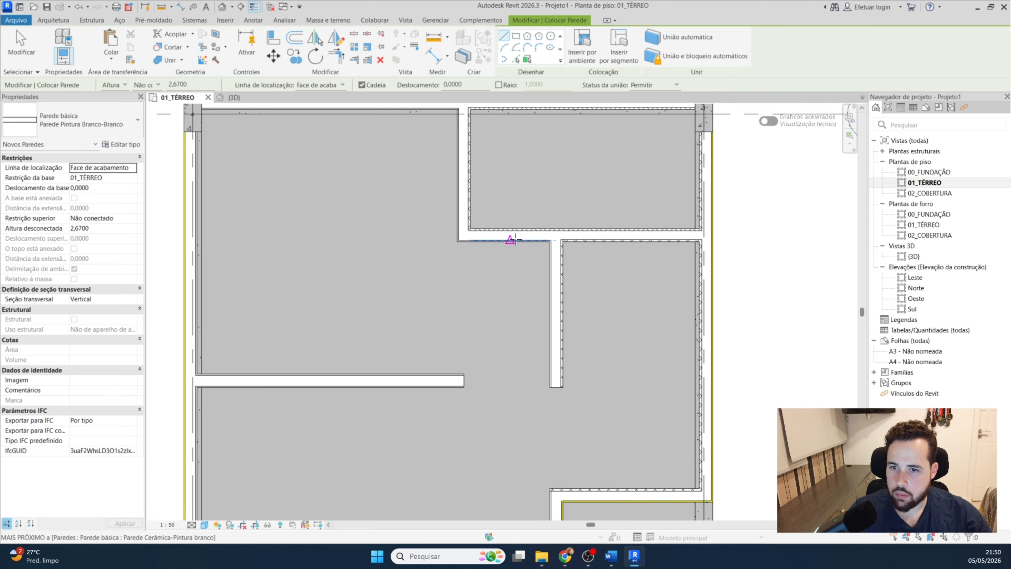
left_click(458, 241)
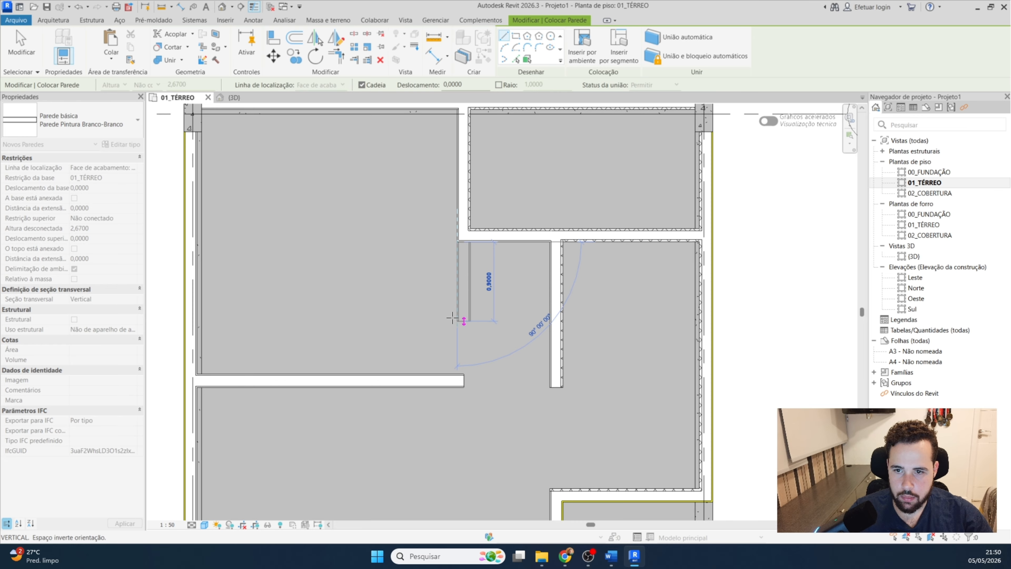
left_click(457, 386)
key("Escape")
key("Escape")
Examine the 01_TÉRREO plan room by room to check the wall layout, corners and ceramic or paint finishes.
scroll(497, 199, "up", 1)
middle_click_drag(497, 199, 424, 253)
scroll(569, 253, "up", 1)
middle_click_drag(578, 250, 575, 293)
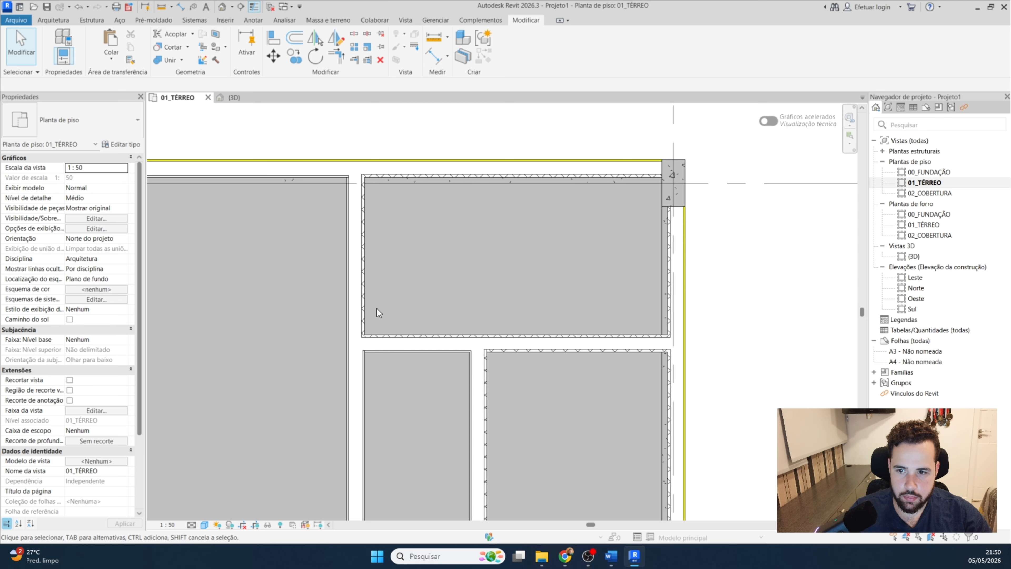
scroll(518, 246, "down", 2)
middle_click_drag(540, 307, 547, 115)
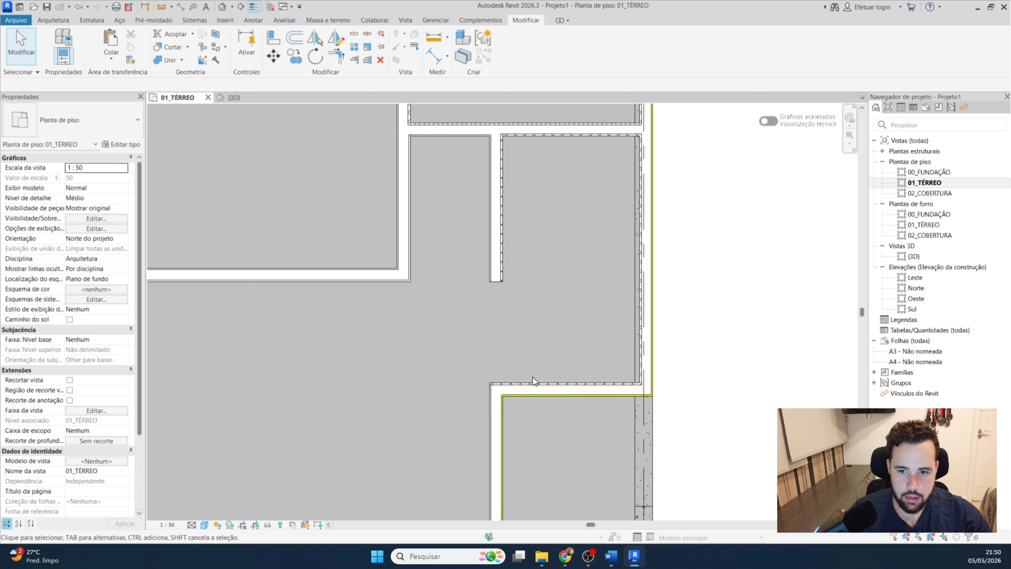
scroll(535, 330, "down", 2)
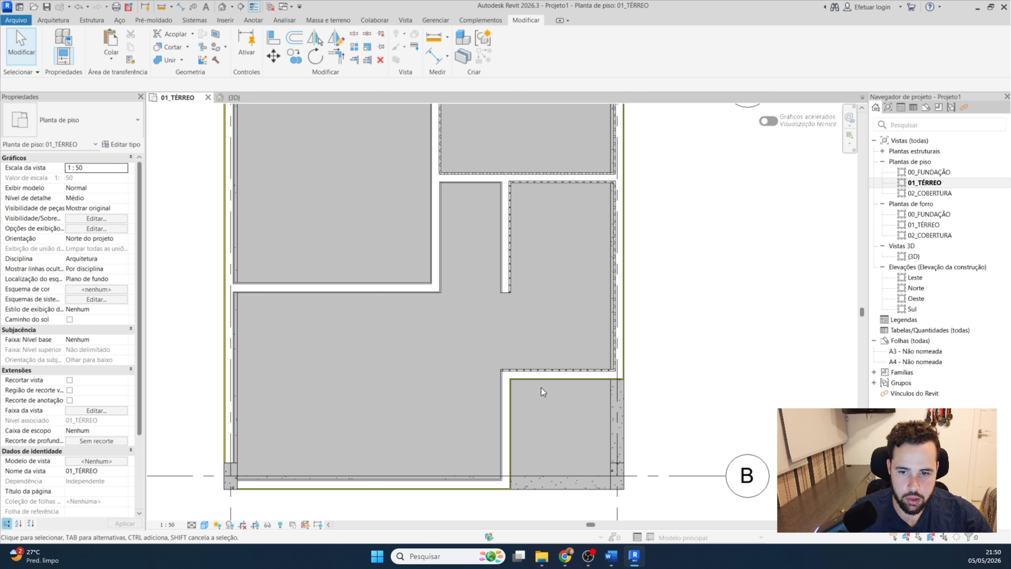
middle_click_drag(645, 356, 761, 449)
scroll(555, 261, "up", 1)
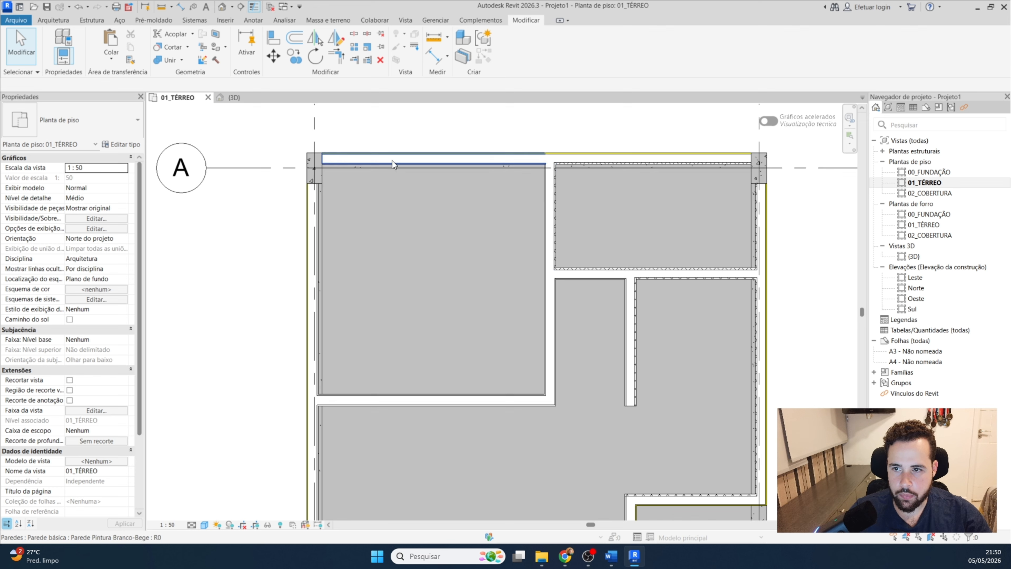
scroll(364, 202, "down", 2)
middle_click_drag(369, 406, 417, 380)
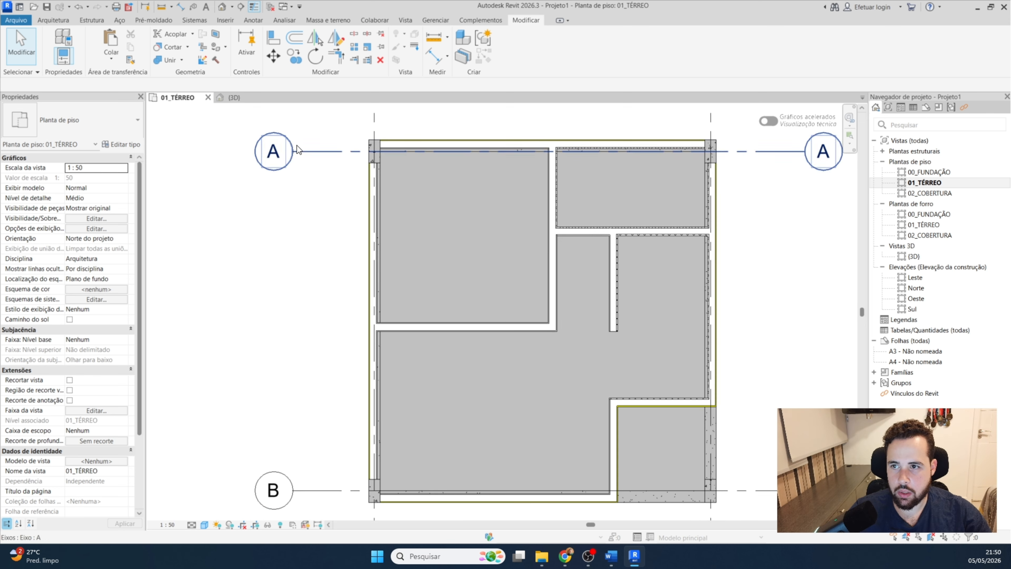
Switch to the 3D view, restore the temporarily hidden elements and check the recessed corner walls against the roof slab.
left_click(245, 101)
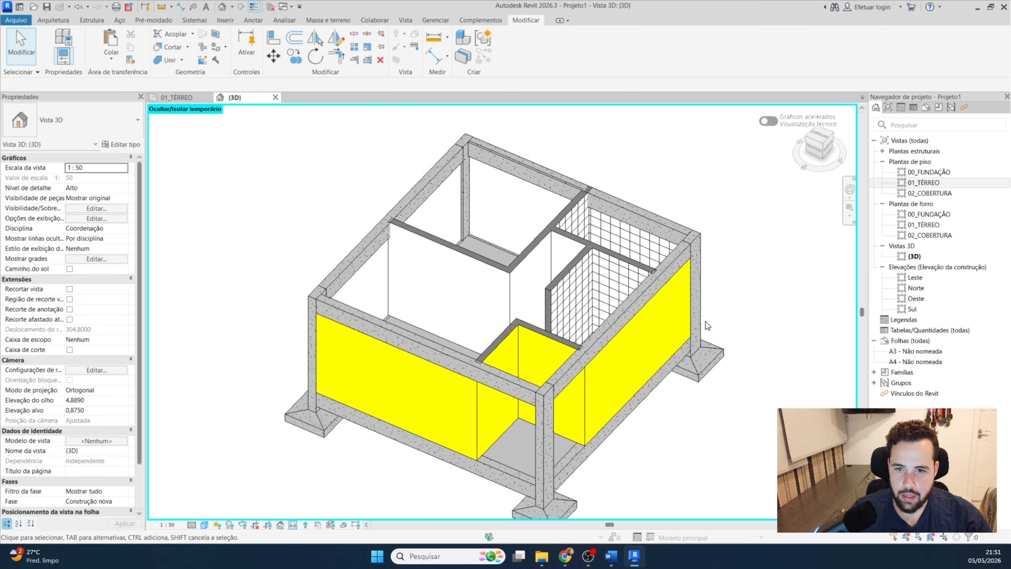
key("h")
key("r")
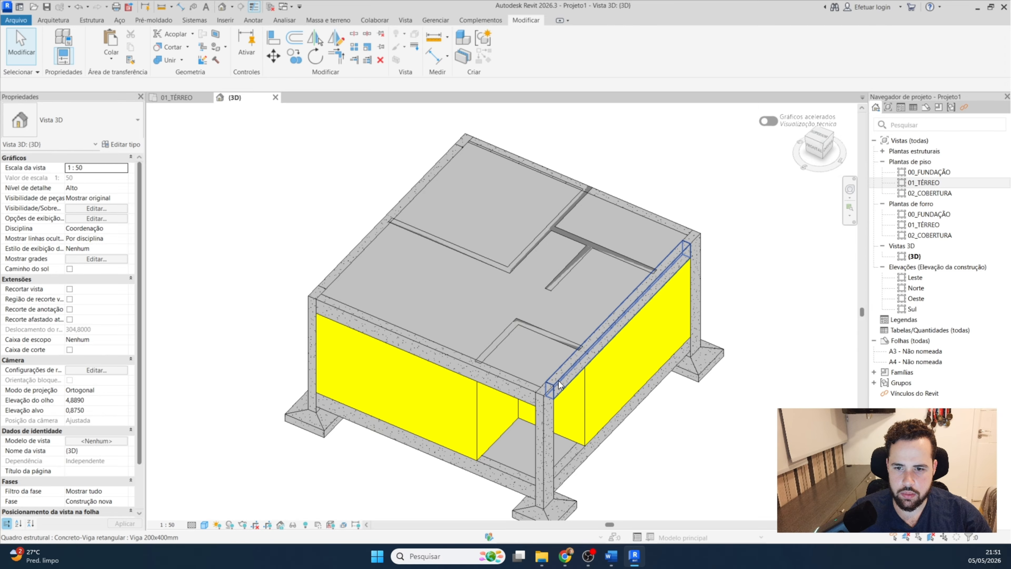
left_click(554, 339)
key("Escape")
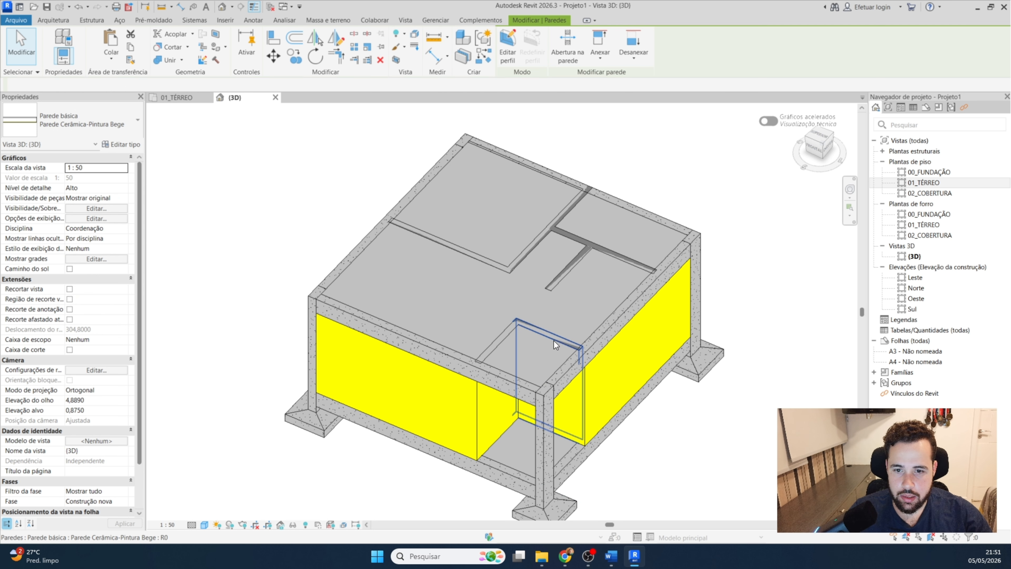
left_click(525, 377)
key("Escape")
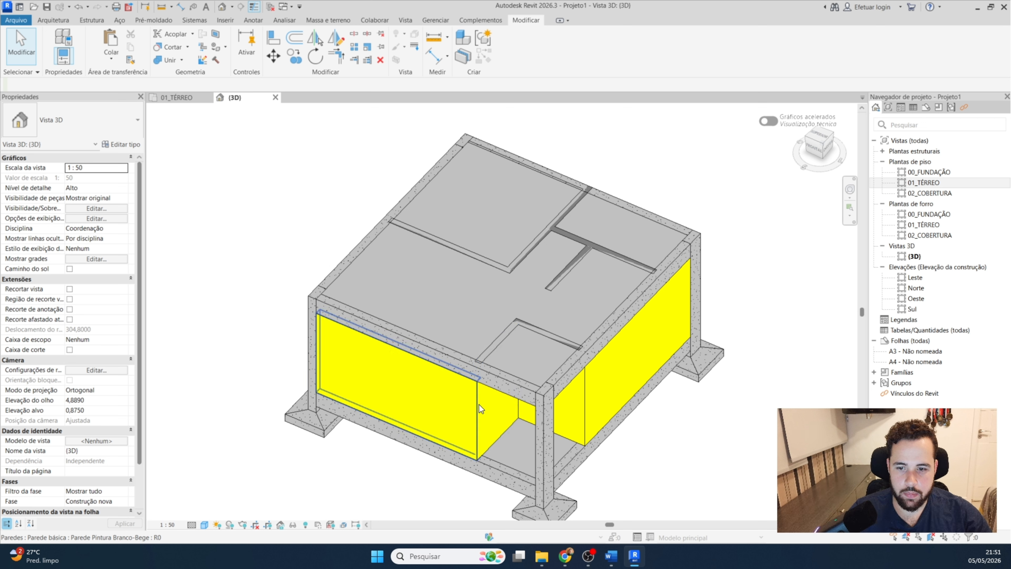
Attach the tops of all interior partitions and the recessed corner walls to the roof slab.
left_click(498, 345)
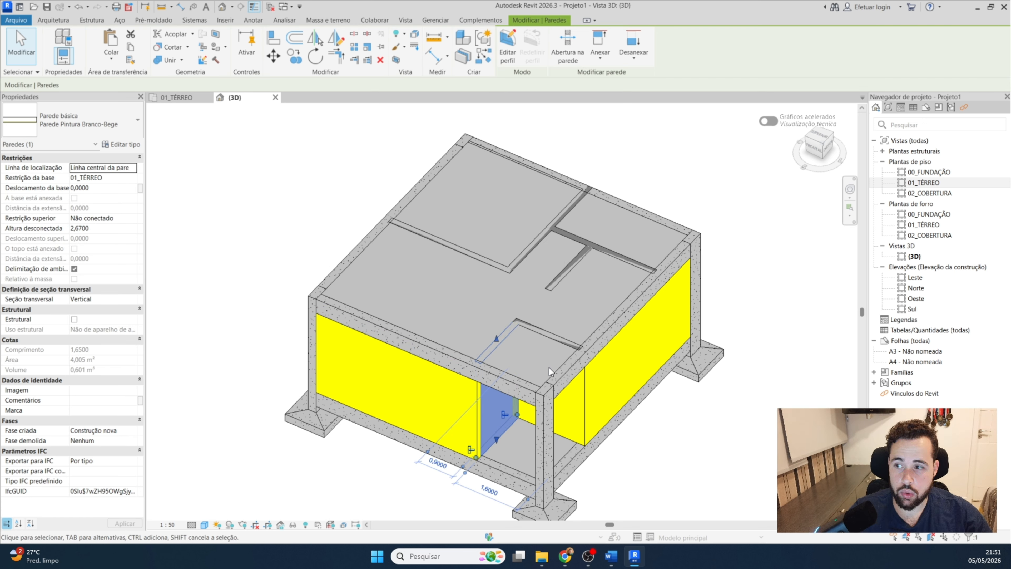
left_click(559, 342, "ctrl")
left_click(559, 342, "ctrl")
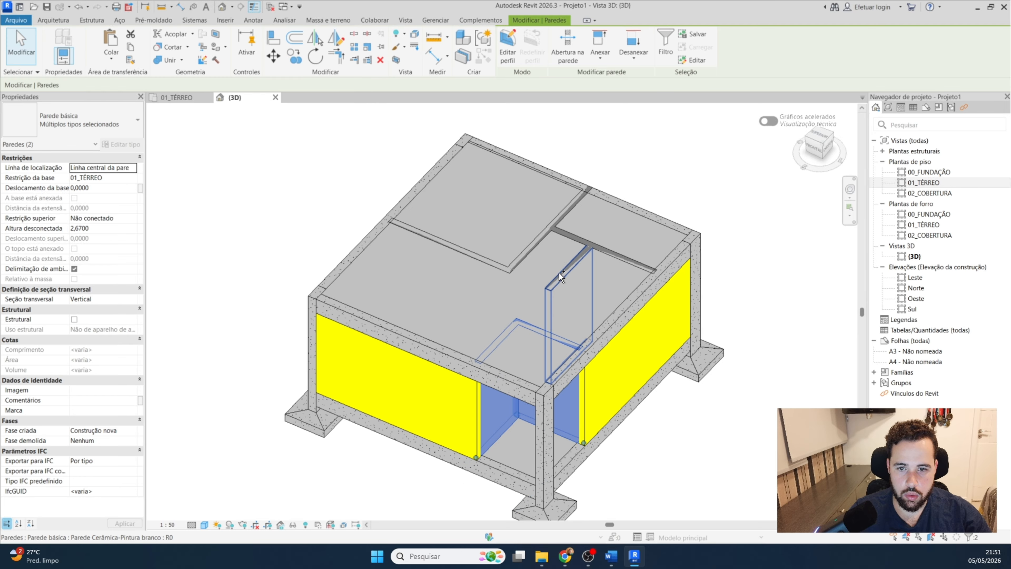
left_click(621, 259, "ctrl")
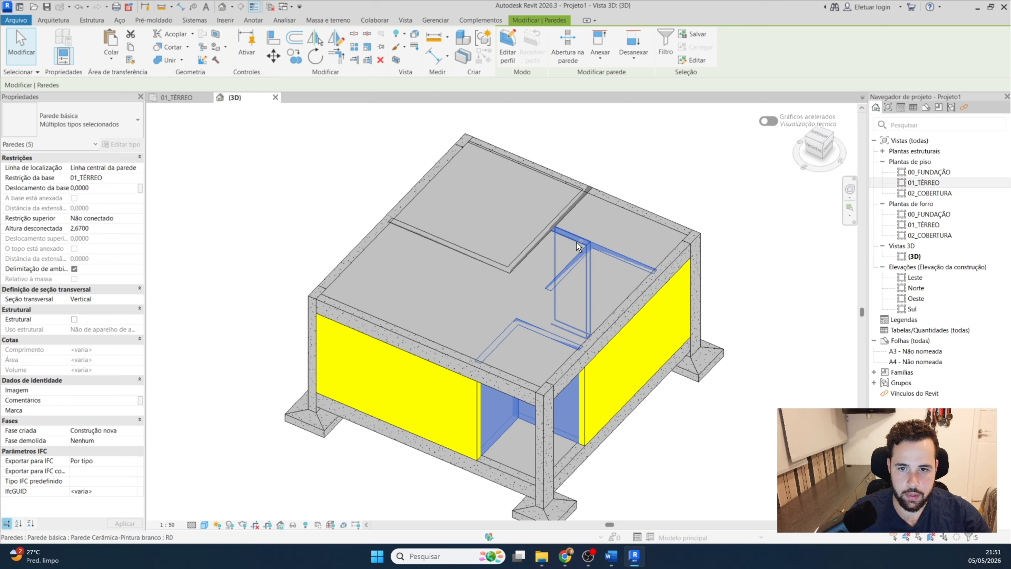
left_click(576, 241, "ctrl")
left_click(532, 242, "ctrl")
left_click(527, 246, "ctrl")
left_click(449, 244, "ctrl")
left_click(601, 59)
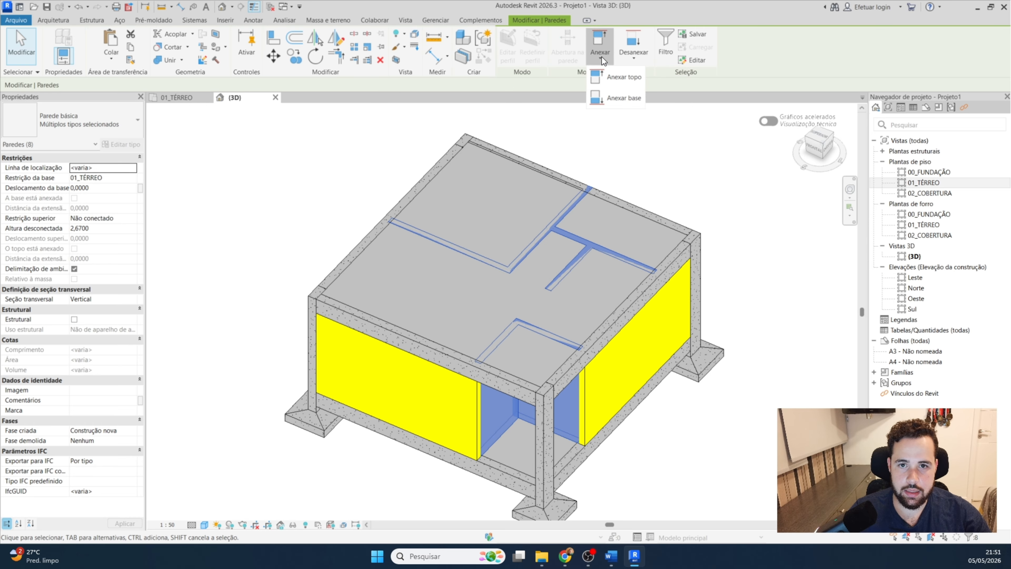
left_click(625, 80)
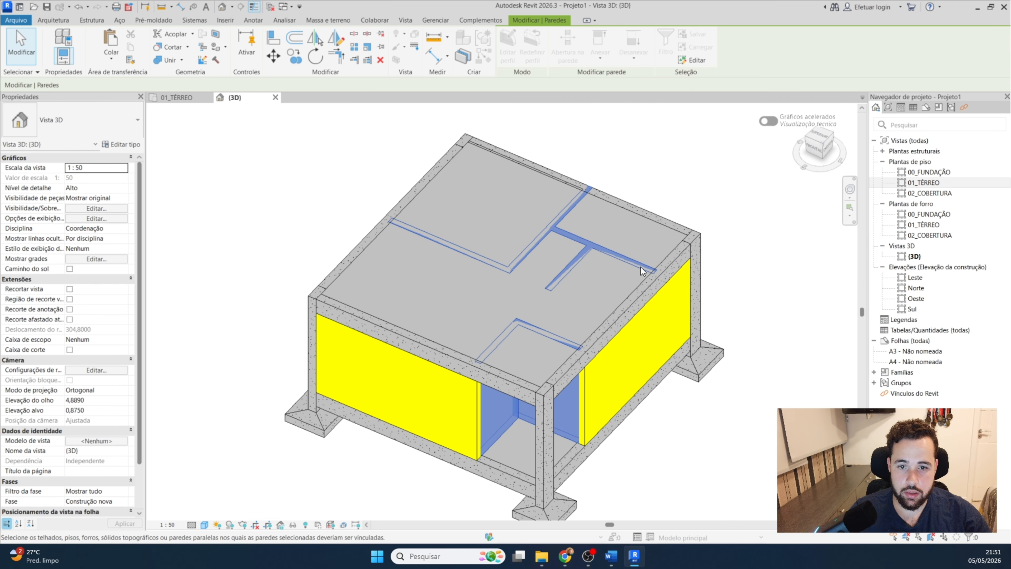
left_click(613, 309)
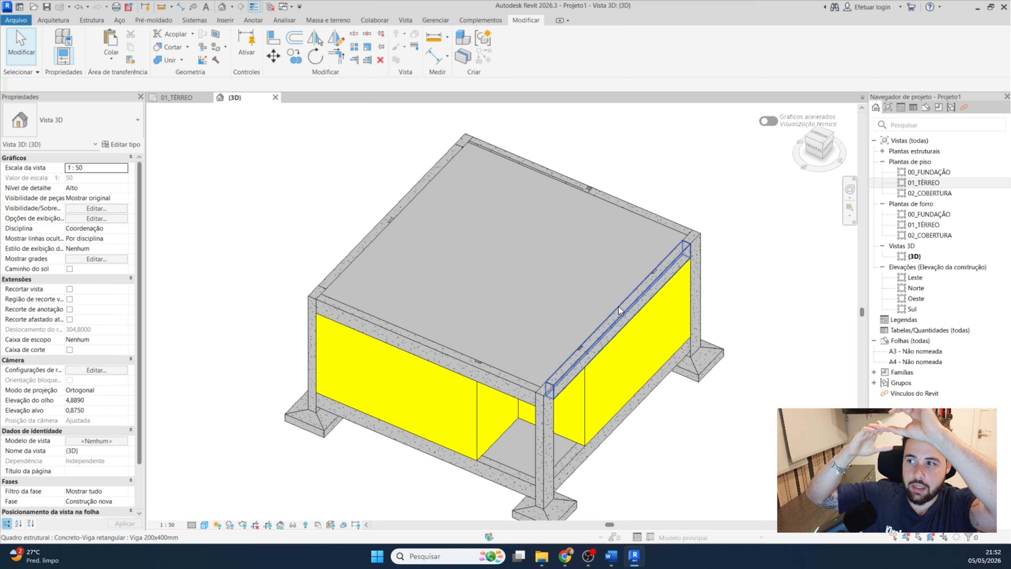
Temporarily hide the 02_COBERTURA floor slab in the 3D view.
left_click(545, 360)
key("h")
key("h")
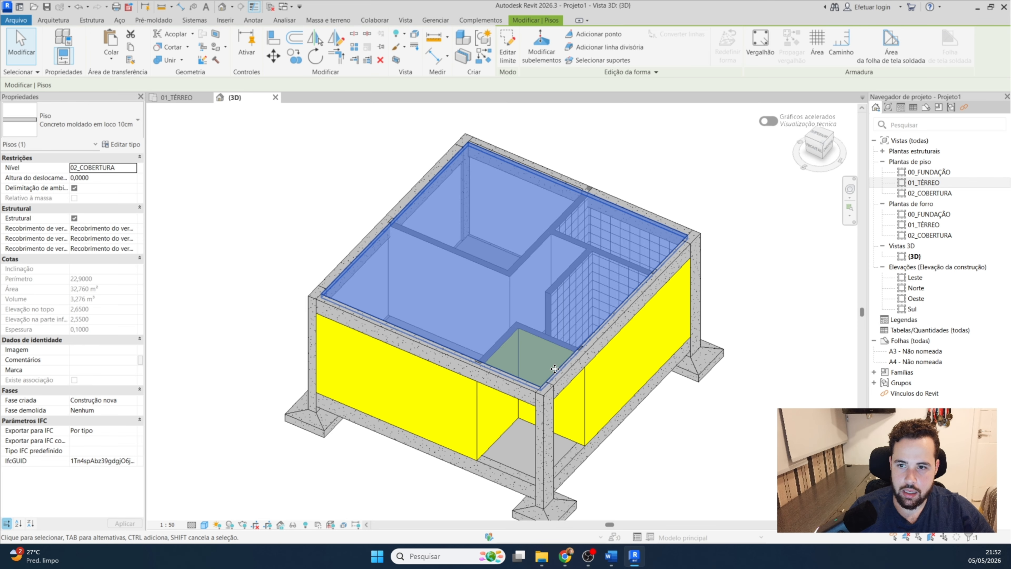
Examine where the long Parede Pintura Branco-Branco partition meets the perimeter beam.
scroll(370, 227, "up", 1)
scroll(371, 227, "up", 6)
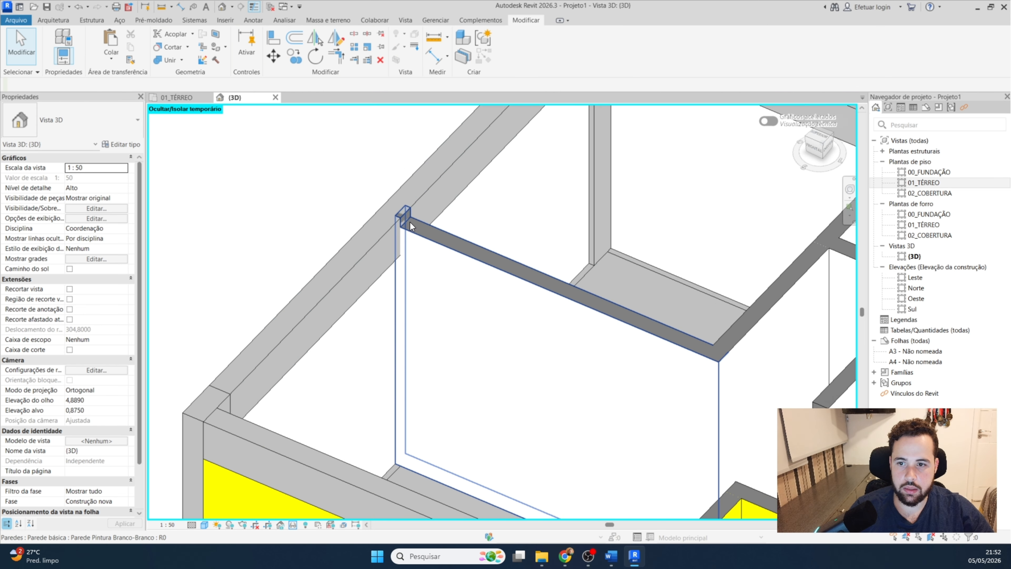
left_click(480, 251)
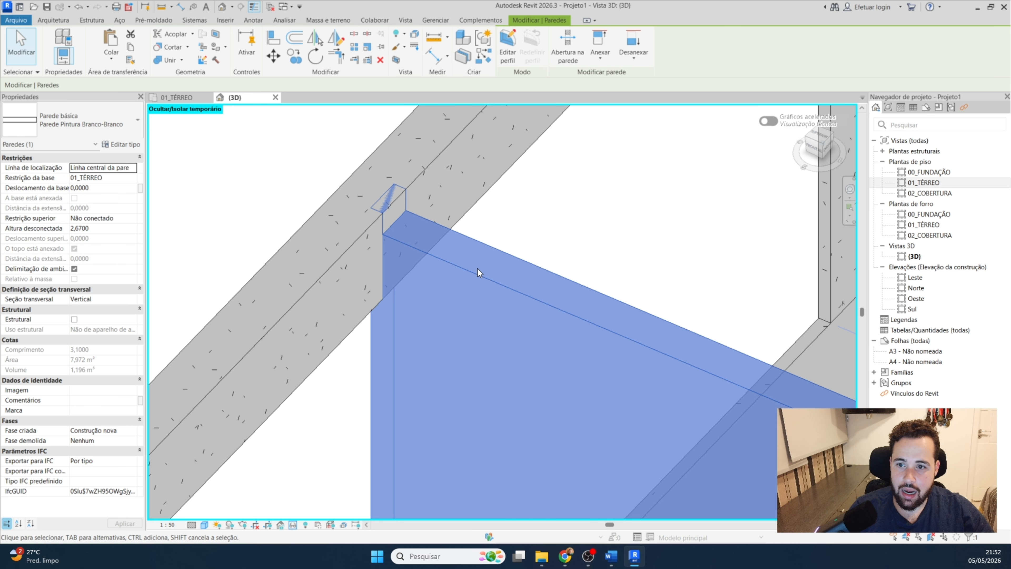
key("Escape")
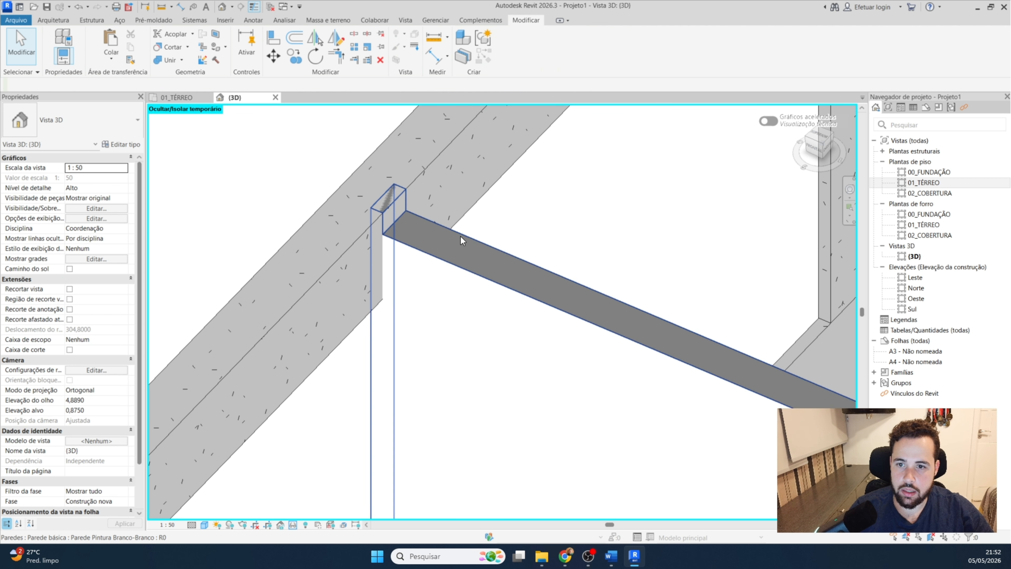
left_click(433, 246)
key("Escape")
left_click(458, 236)
key("Escape")
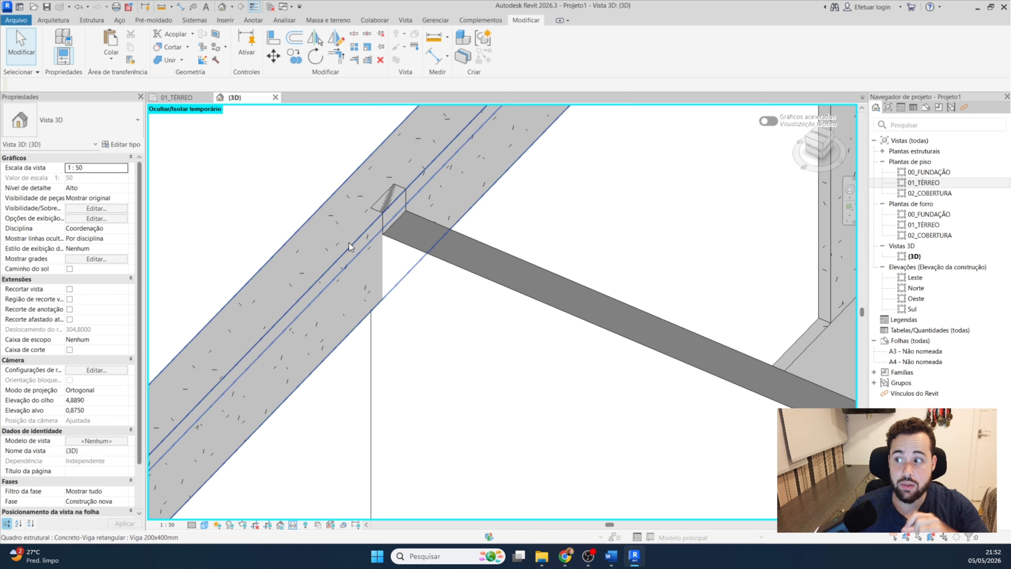
Join the geometry of the perimeter beam with the long Parede Pintura Branco-Branco partition and select the partition to check the junction.
middle_click_drag(349, 242, 452, 248, "shift")
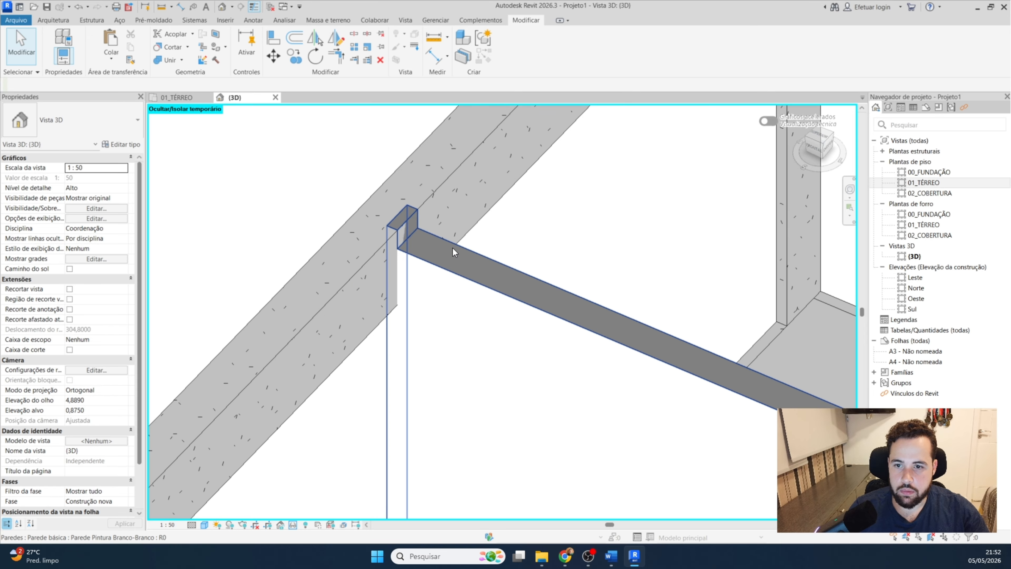
left_click(452, 248)
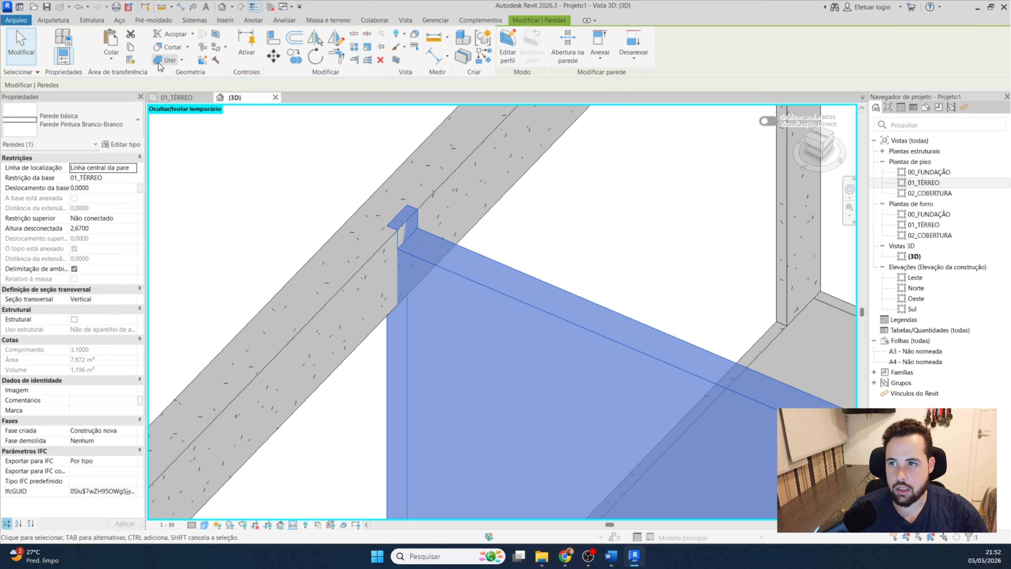
left_click(167, 59)
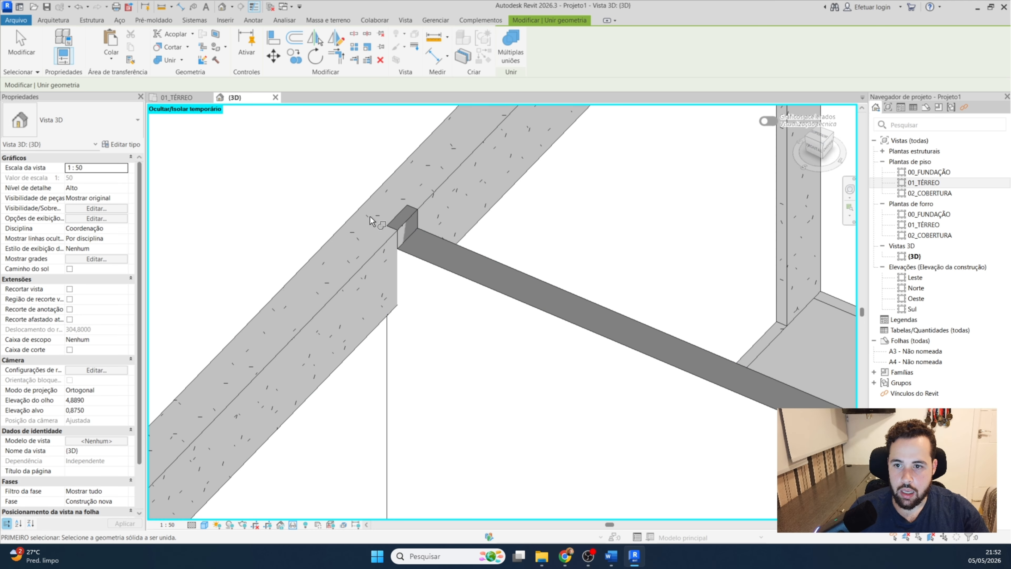
left_click(363, 207)
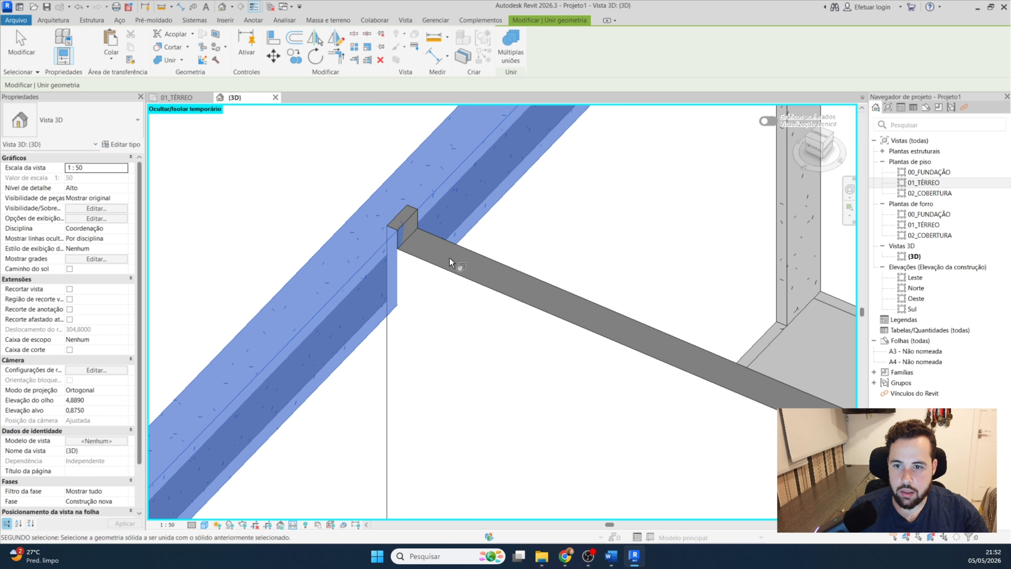
left_click(461, 251)
key("Escape")
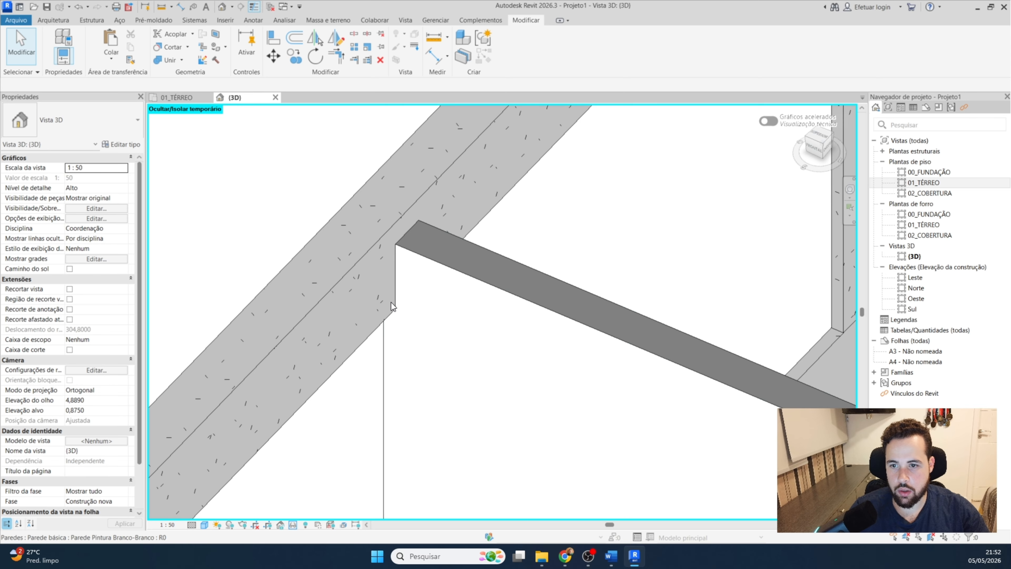
left_click(445, 262)
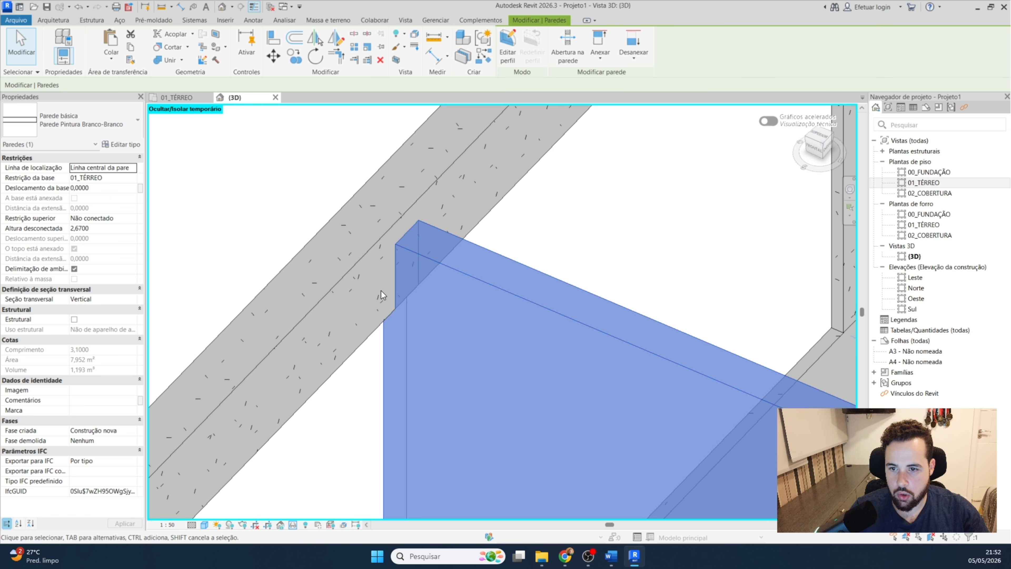
Join the geometry of the perimeter beam with the end of the Parede Cerâmica-Cerâmica partition that meets it.
scroll(381, 295, "down", 3)
key("Escape")
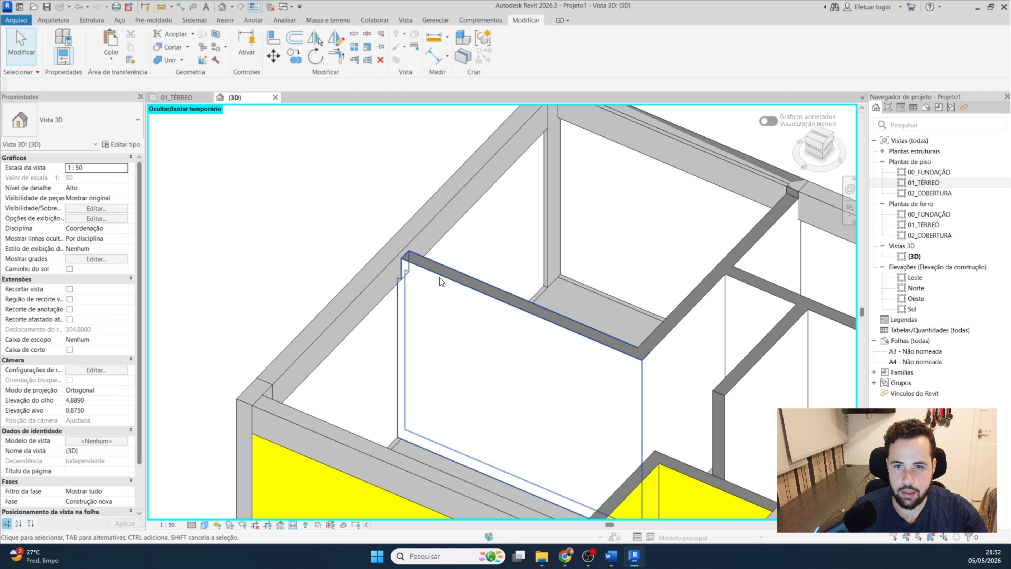
middle_click_drag(562, 286, 403, 336)
scroll(636, 254, "up", 2)
scroll(635, 256, "down", 2)
middle_click_drag(749, 368, 598, 312)
middle_click_drag(595, 361, 618, 261)
left_click(617, 261)
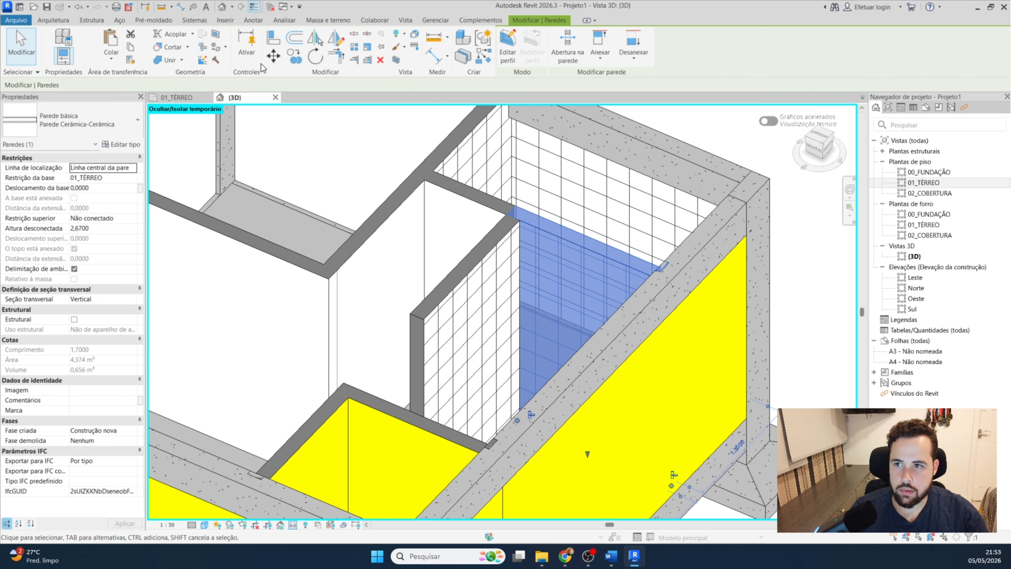
left_click(163, 60)
left_click(680, 268)
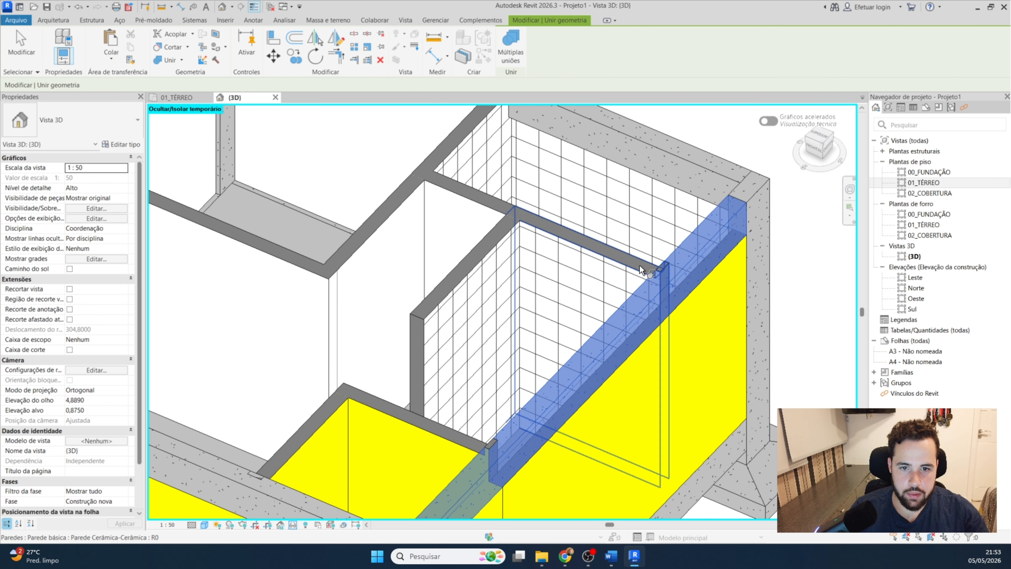
left_click(634, 265)
Join the two perimeter beams with the ends of the recessed corner walls that run into them.
scroll(668, 223, "down", 1)
scroll(667, 223, "down", 2)
scroll(600, 315, "up", 3)
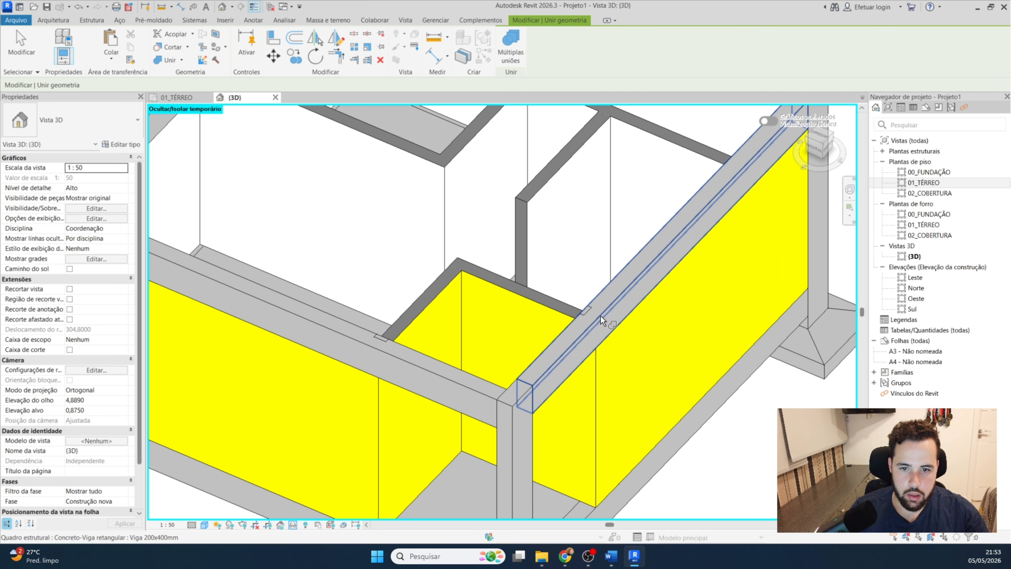
left_click(597, 316)
left_click(559, 311)
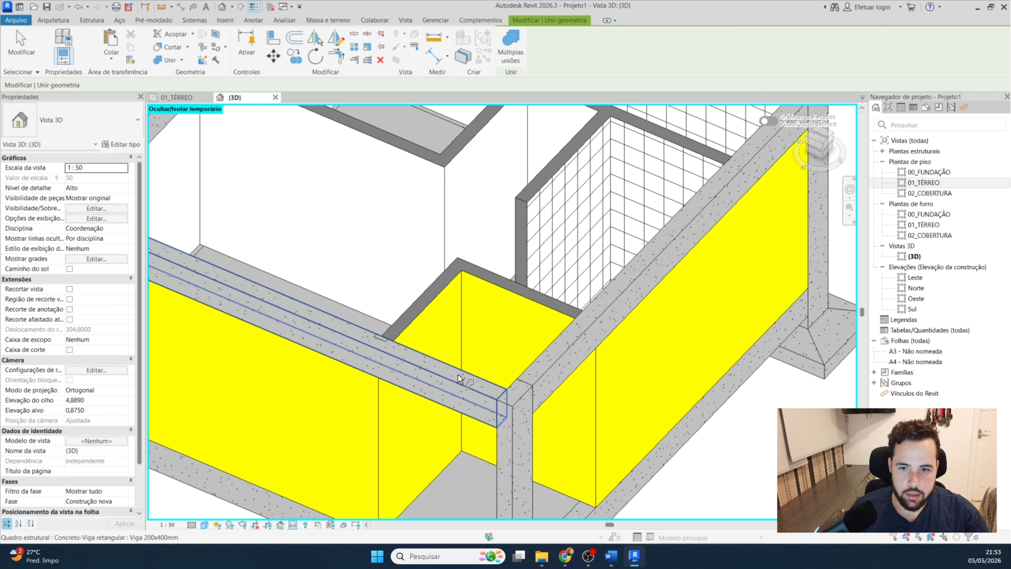
left_click(412, 321)
scroll(436, 369, "down", 4)
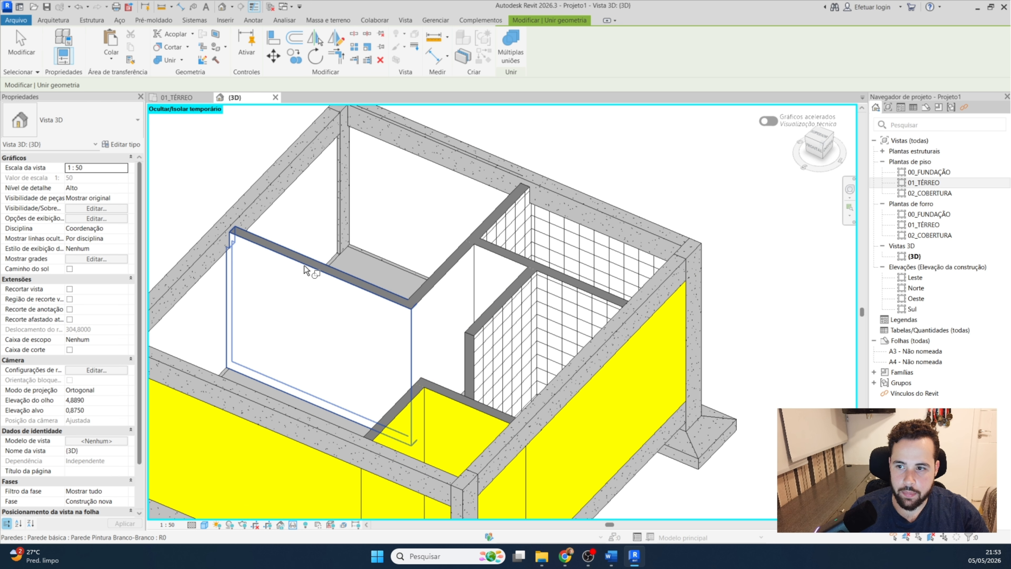
key("Escape")
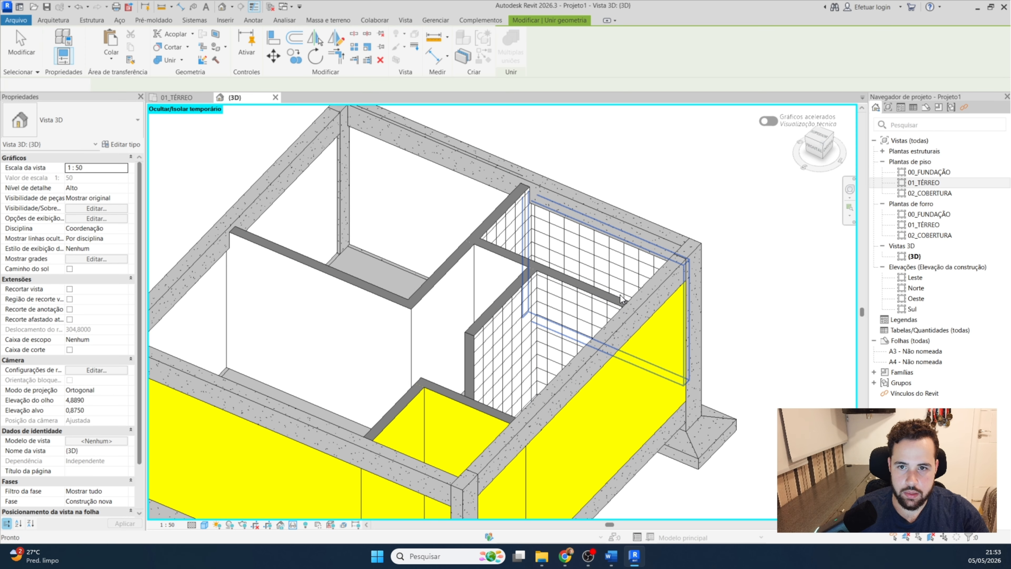
Constrain the top of the Parede Pintura Branco-Bege exterior wall overlapping the perimeter beam to level 02_COBERTURA with a top offset of -0.40.
scroll(627, 294, "down", 1)
middle_click_drag(626, 294, 410, 279, "shift")
scroll(516, 338, "up", 3)
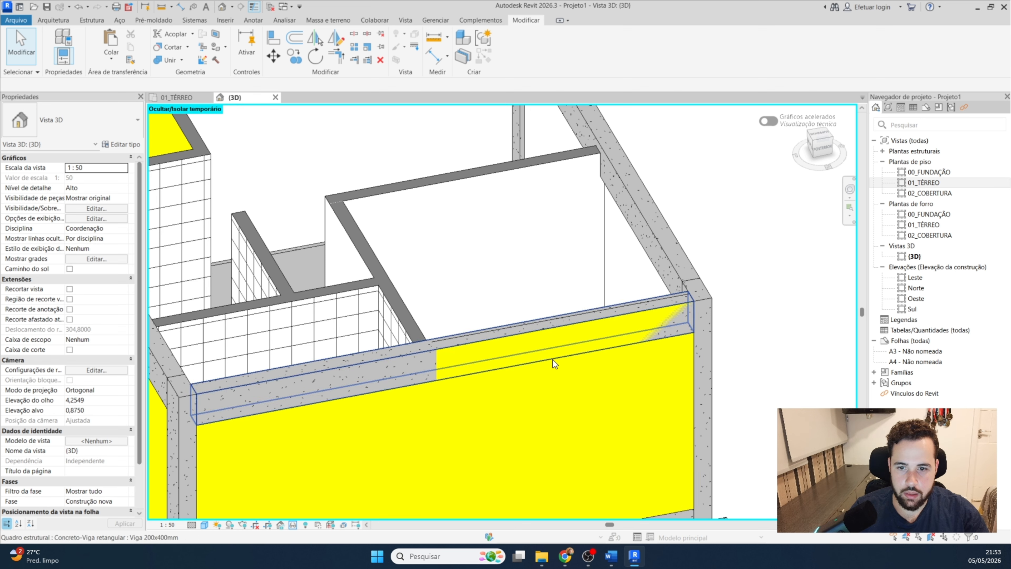
left_click(544, 328)
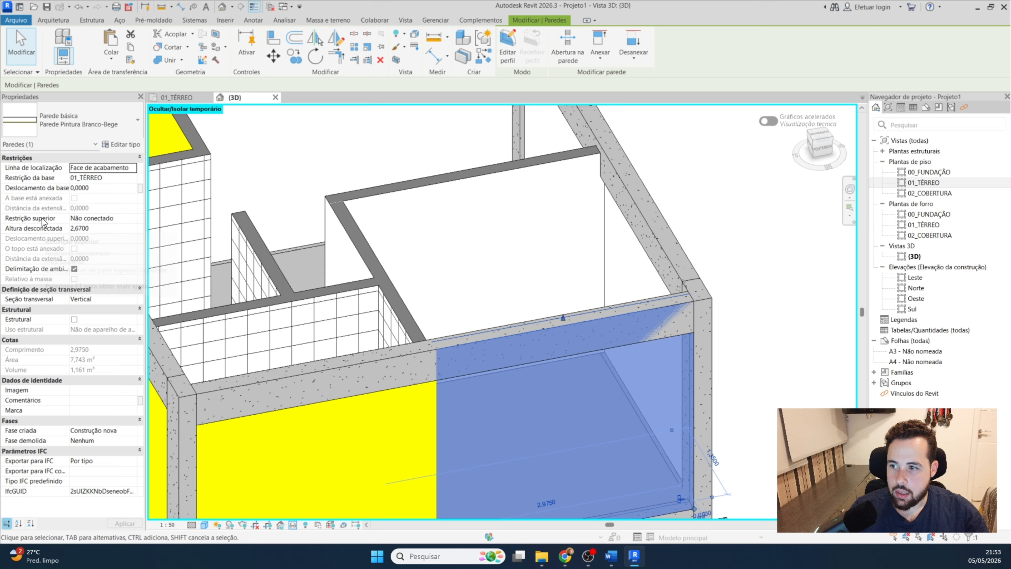
left_click(131, 219)
left_click(132, 219)
left_click(119, 253)
left_click(69, 238)
type("-,40")
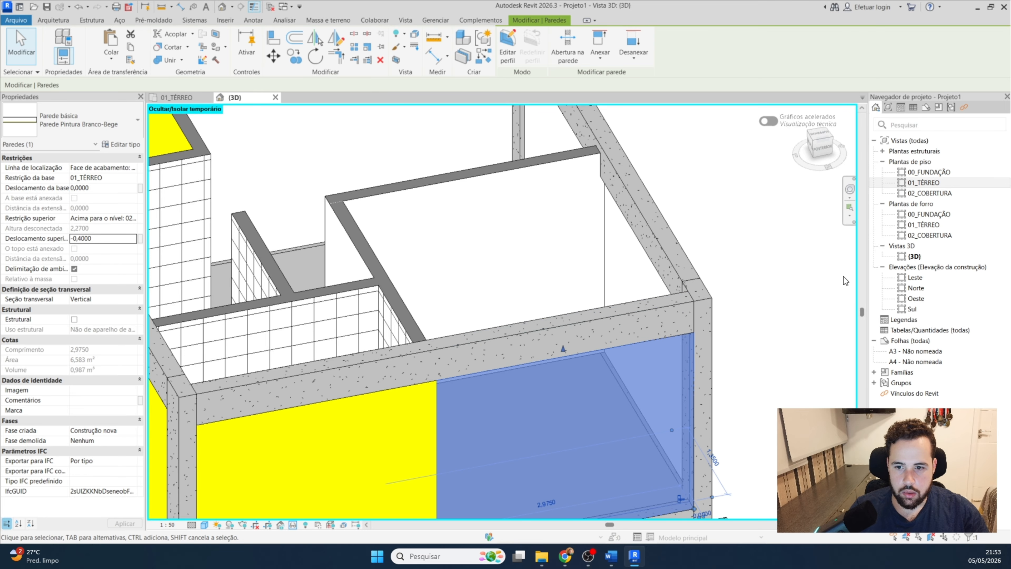
left_click(737, 284)
scroll(708, 294, "down", 4)
middle_click_drag(669, 344, 558, 317, "shift")
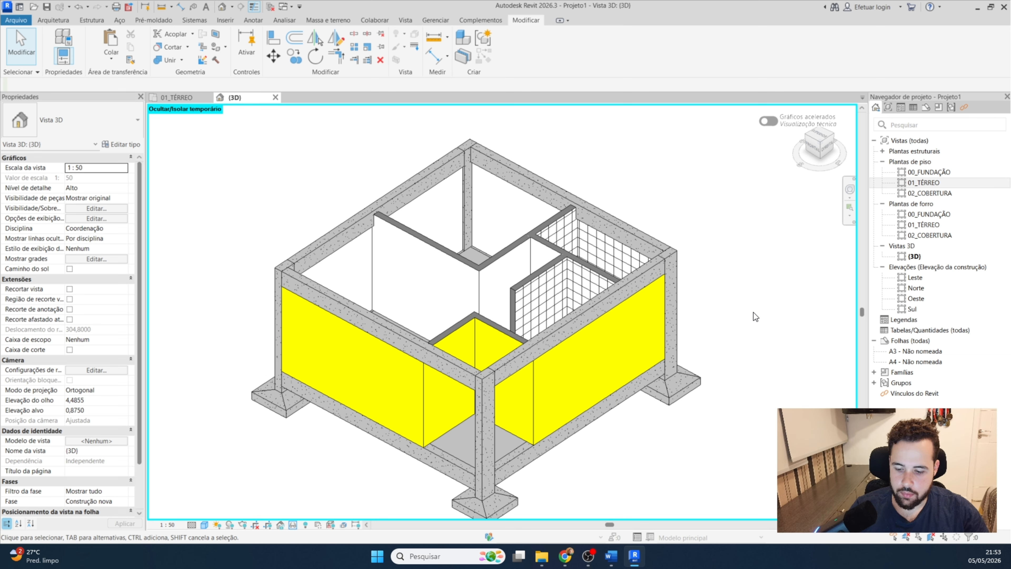
key("r")
key("h")
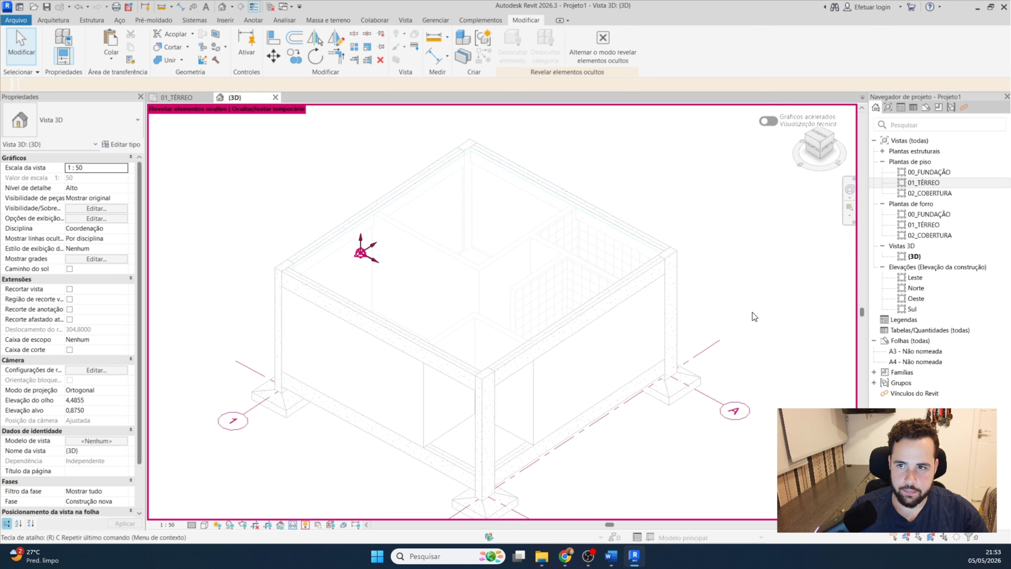
left_click(615, 57)
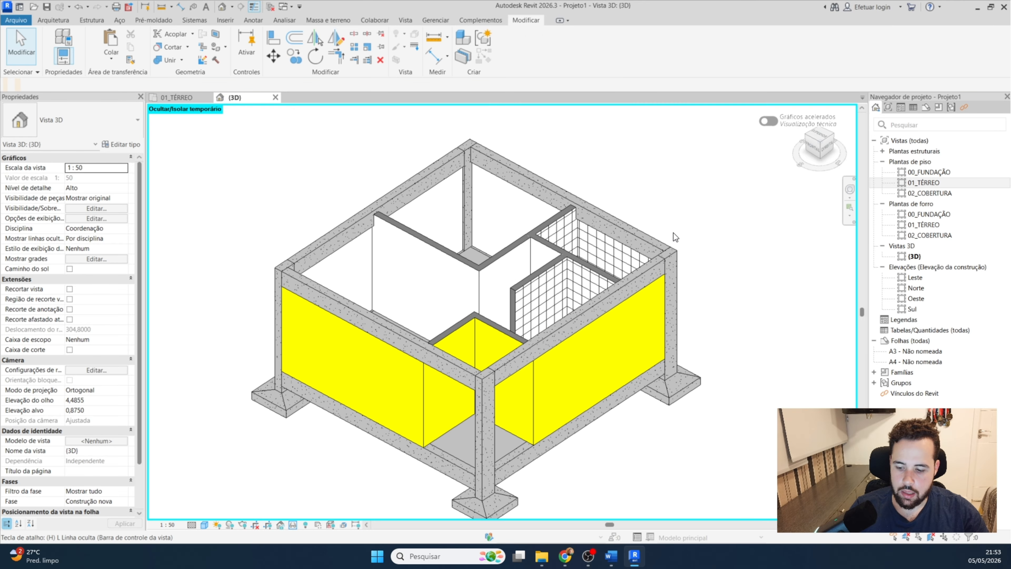
Reset the temporary hide in the 3D view to restore the roof slab.
key("h")
key("r")
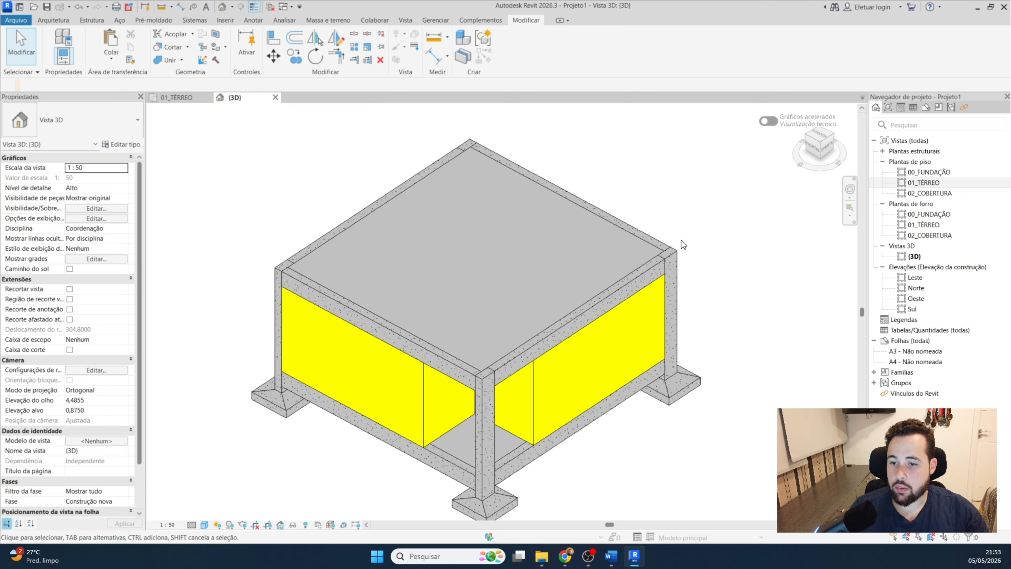